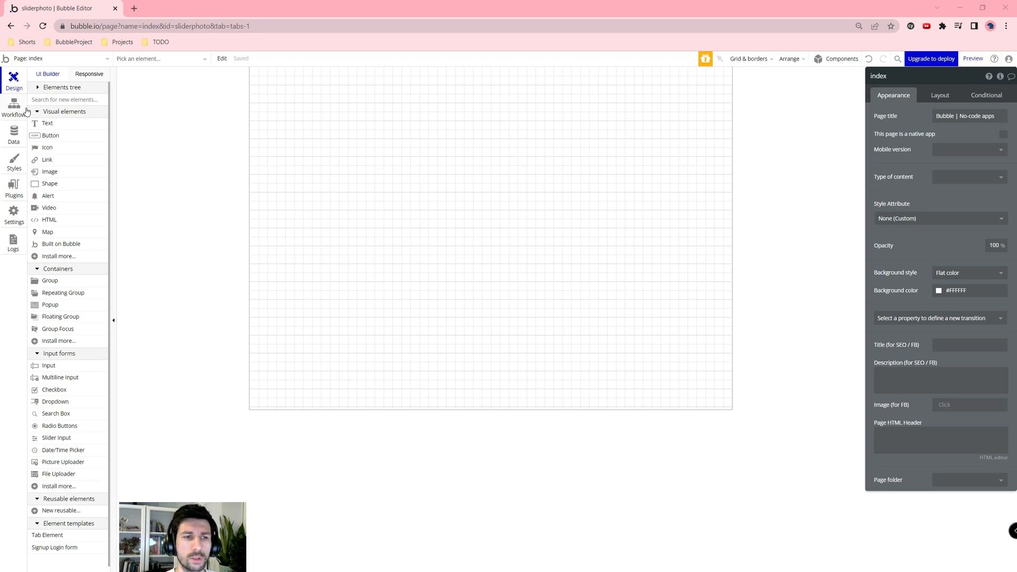
Add a field named Images to the User data type, defined as a list of images
click(14, 133)
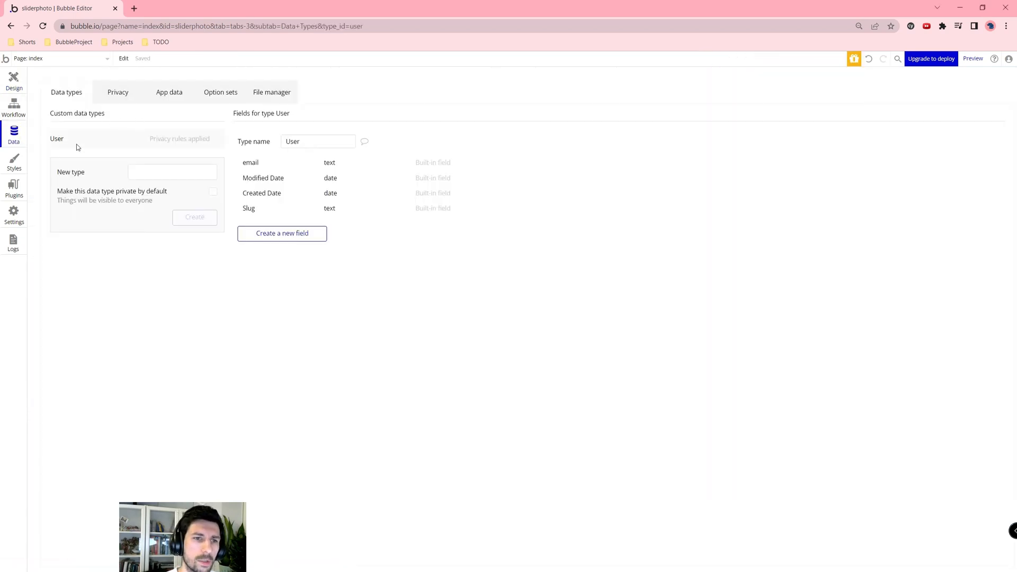
click(284, 235)
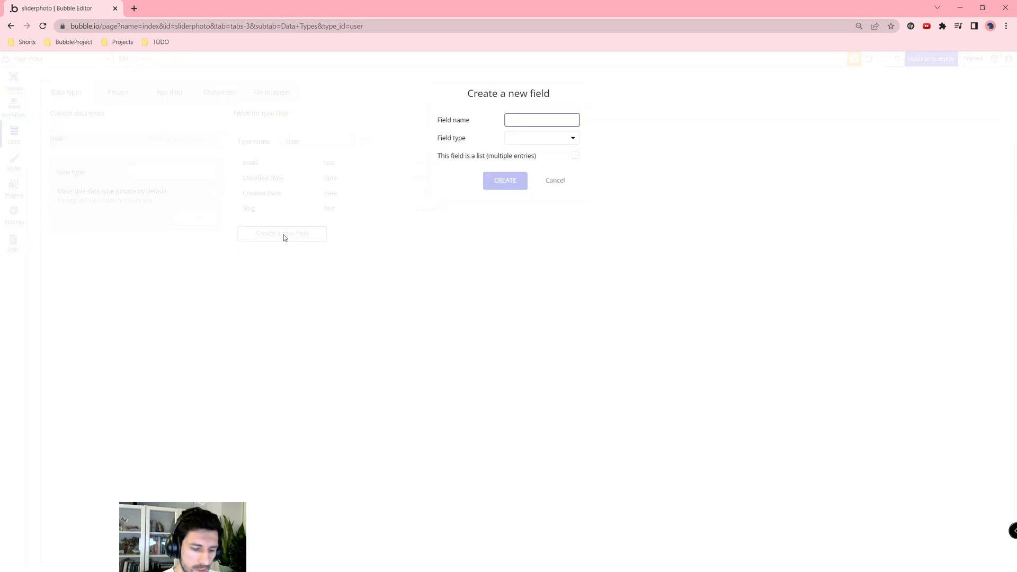
text(Images)
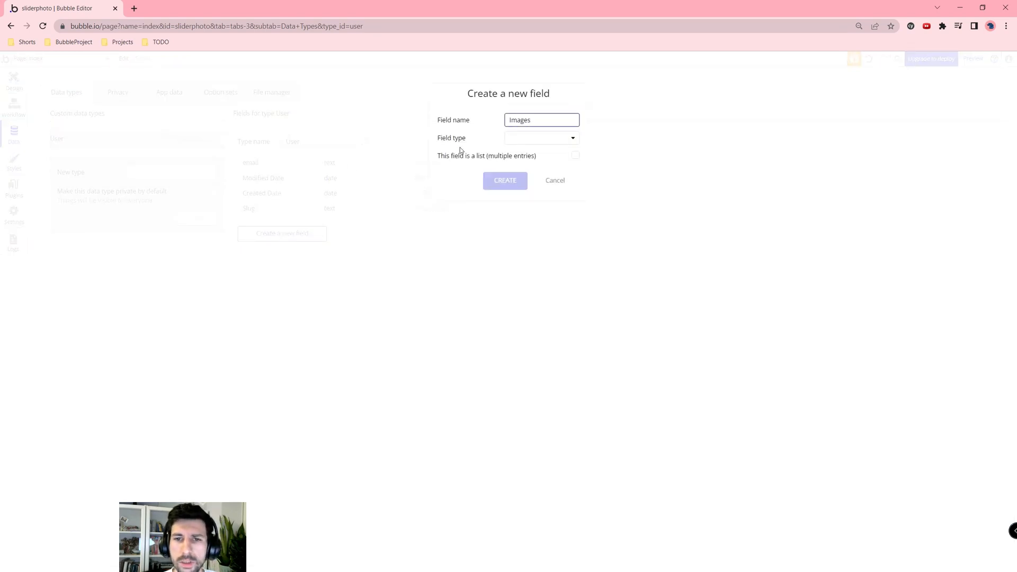
click(513, 139)
click(541, 260)
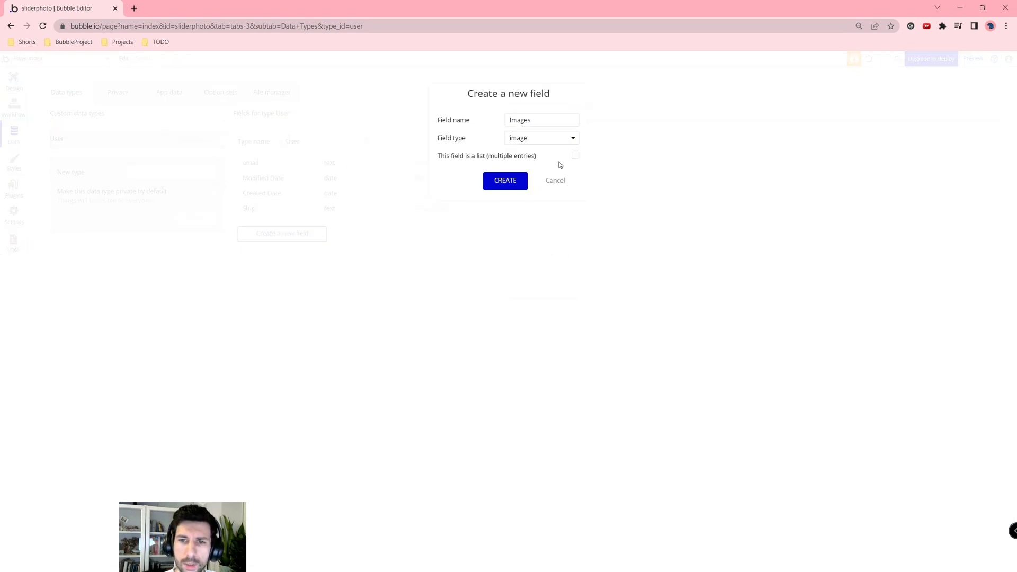
click(510, 188)
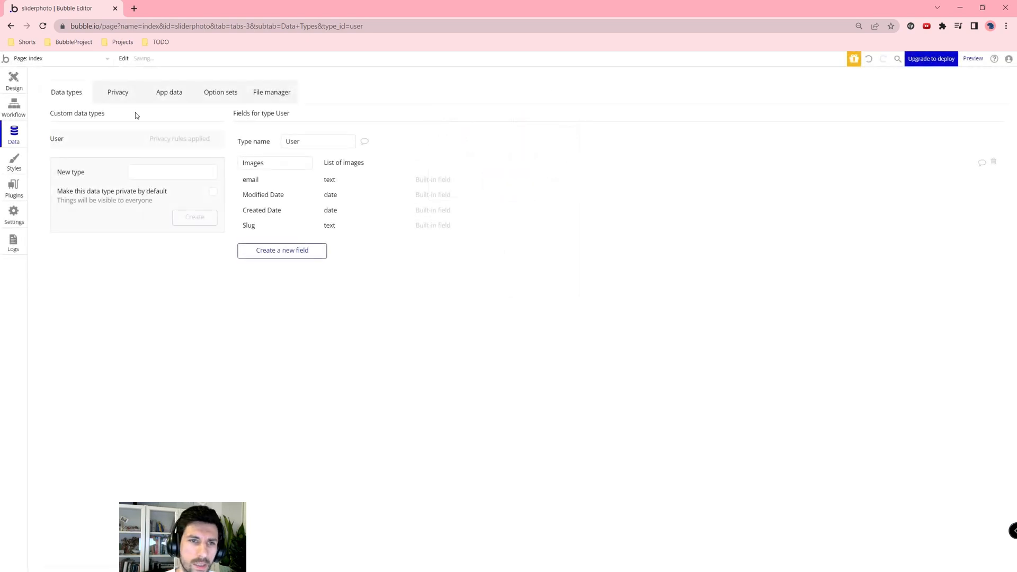
Start a new User entry in the app data and fill in its e-mail
click(164, 92)
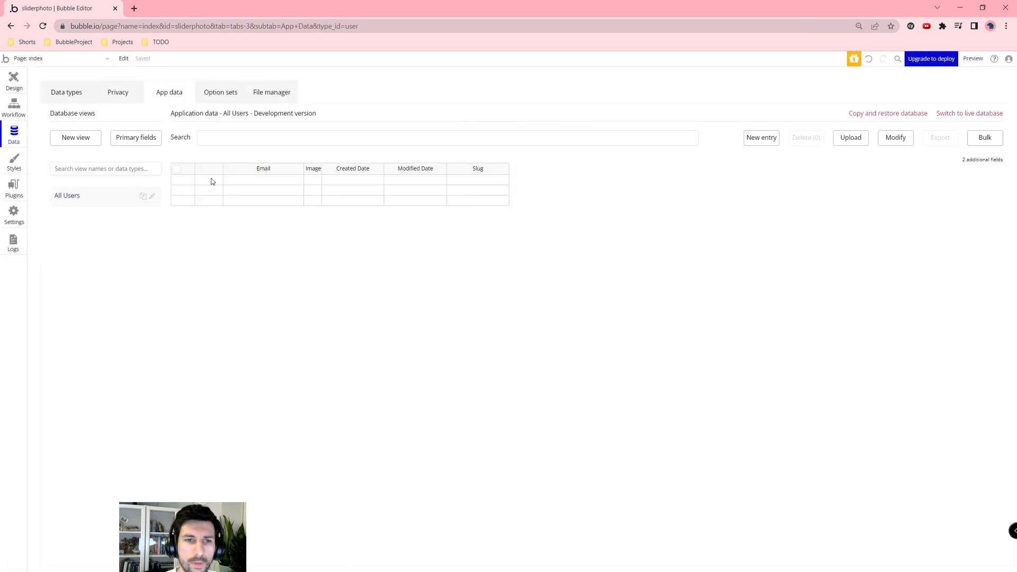
click(761, 137)
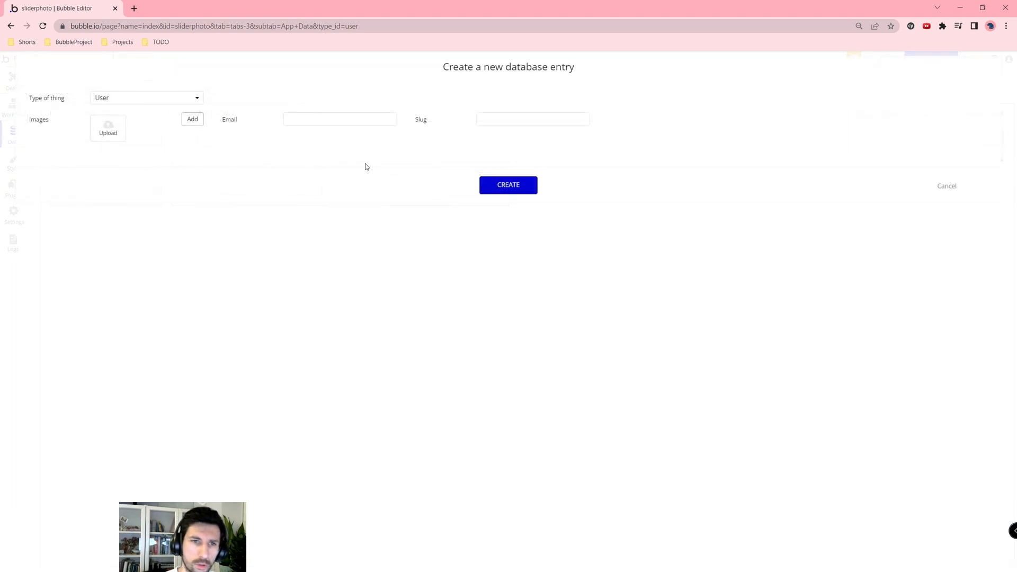
click(311, 124)
text(tes)
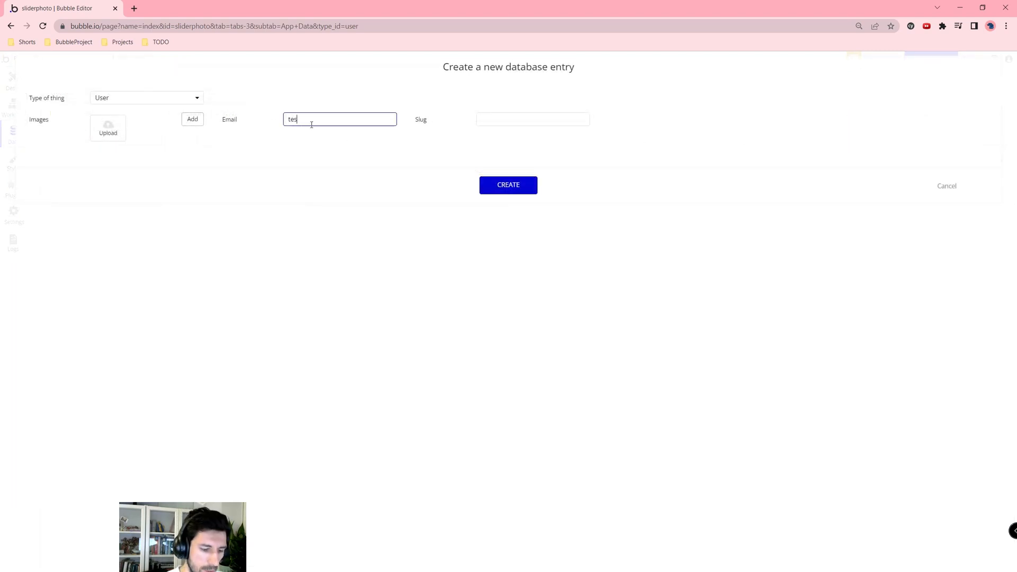
text(t@test.pl)
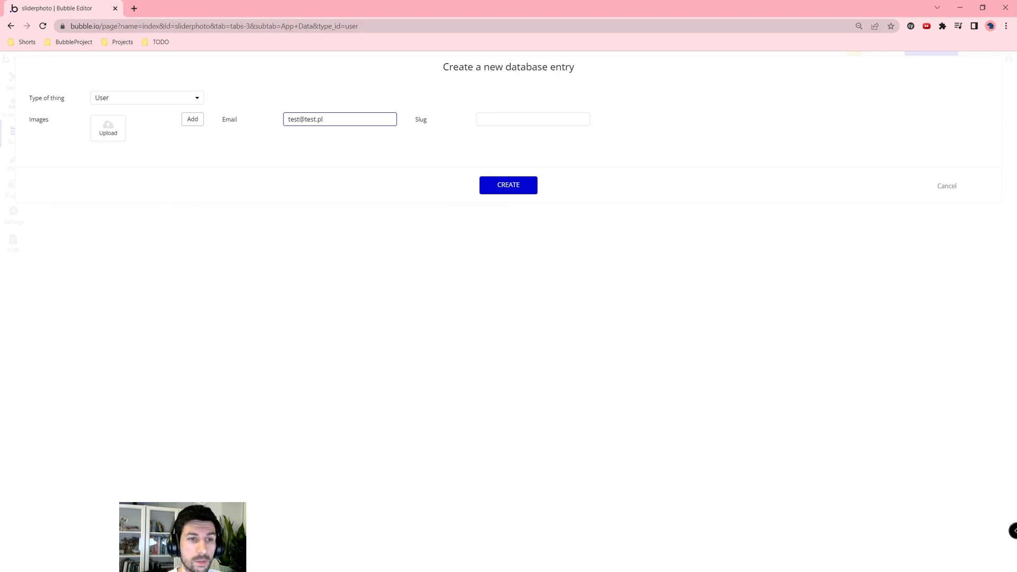
Upload three portrait photos to the new entry's Images list and create the entry
click(97, 134)
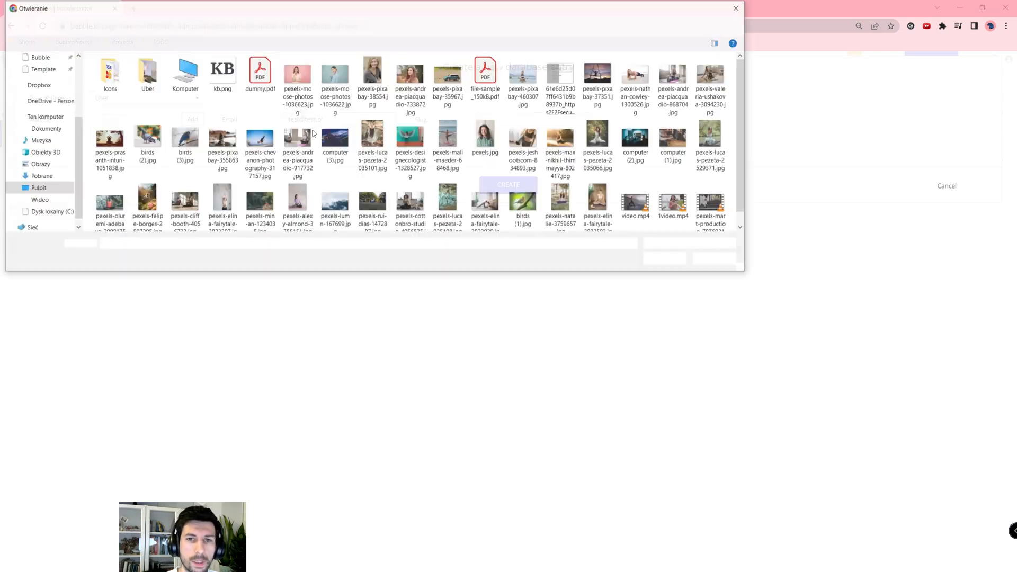
double_click(305, 95)
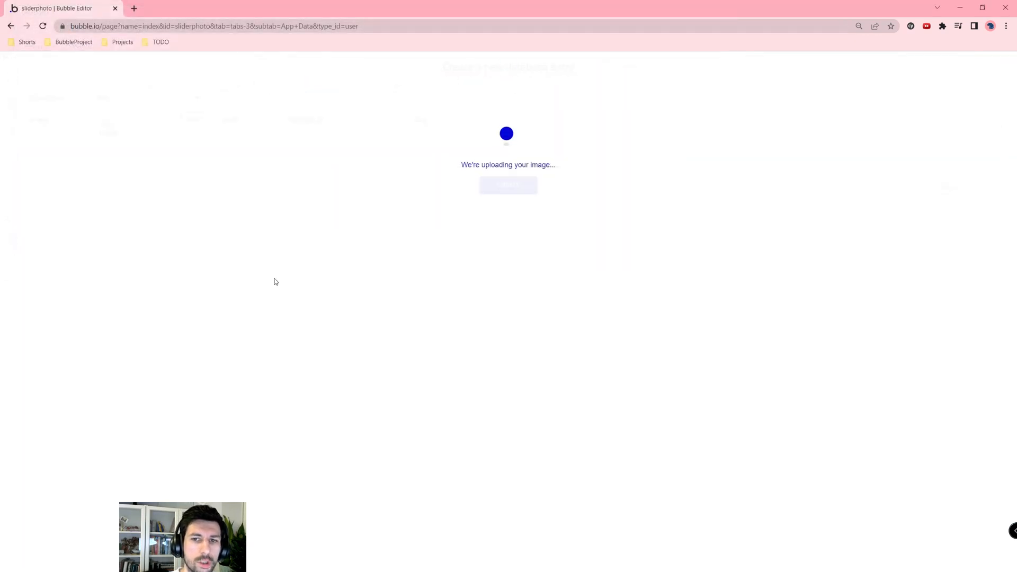
click(111, 159)
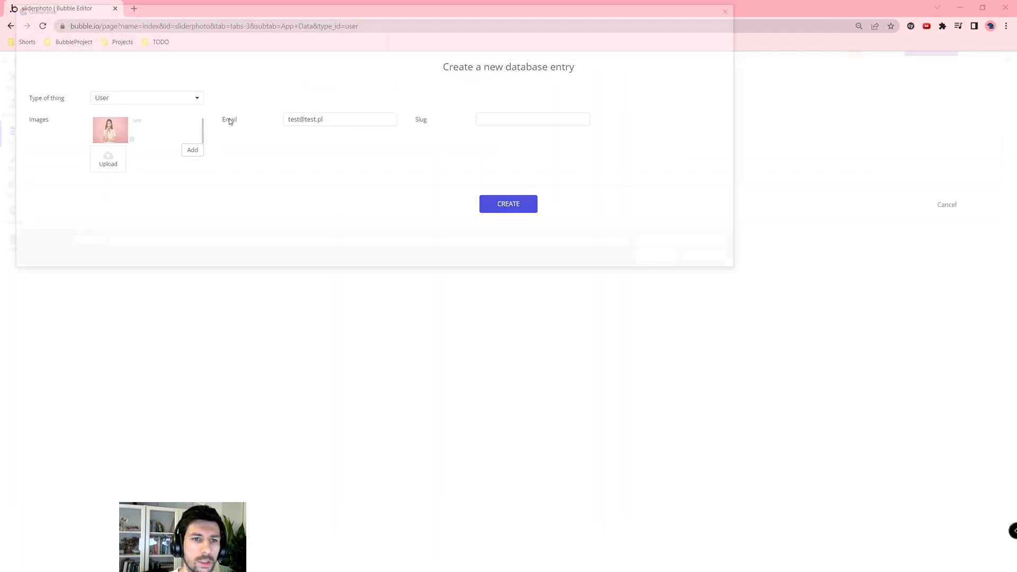
double_click(294, 96)
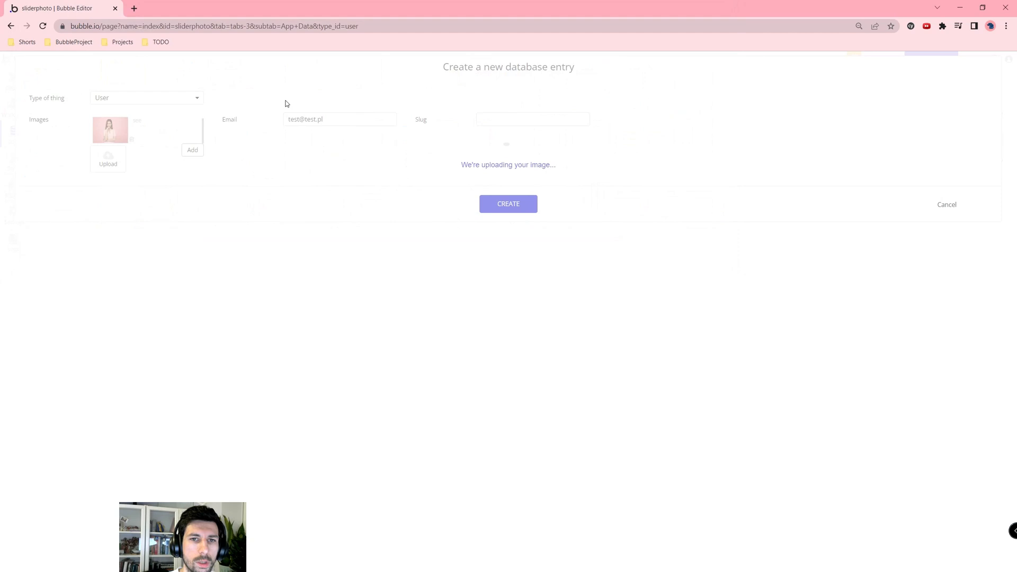
click(192, 151)
click(116, 167)
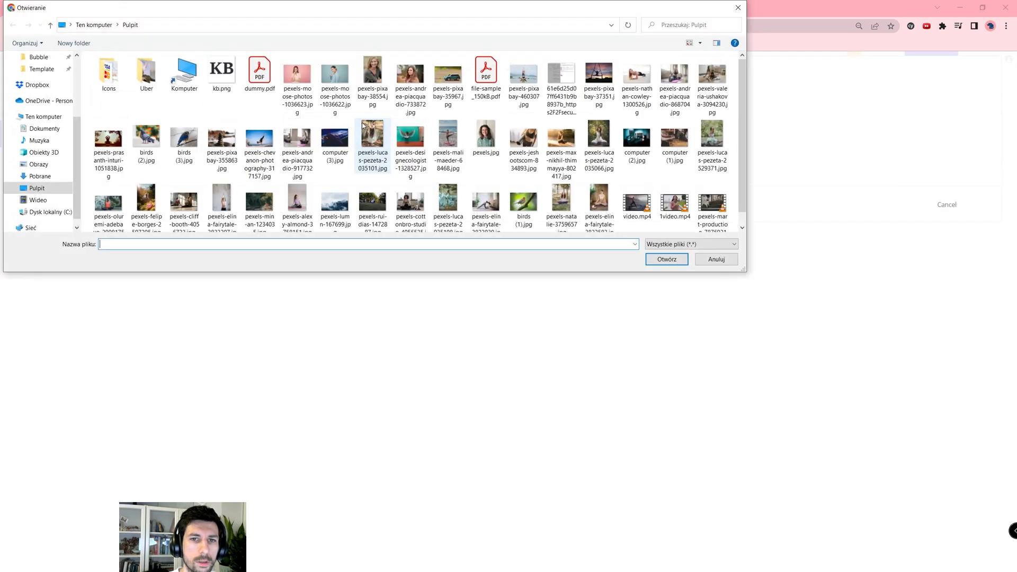
double_click(383, 89)
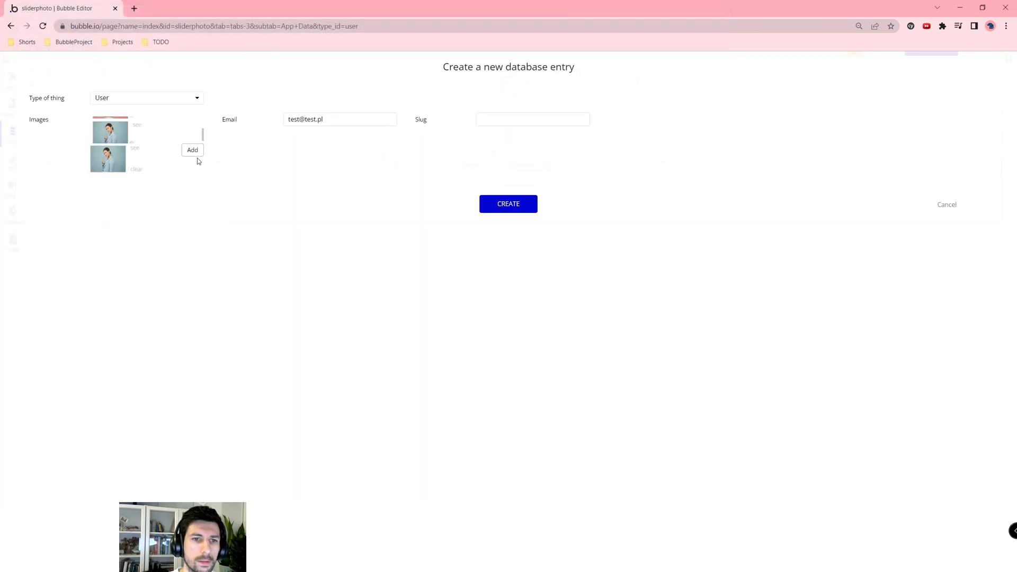
click(192, 150)
click(115, 161)
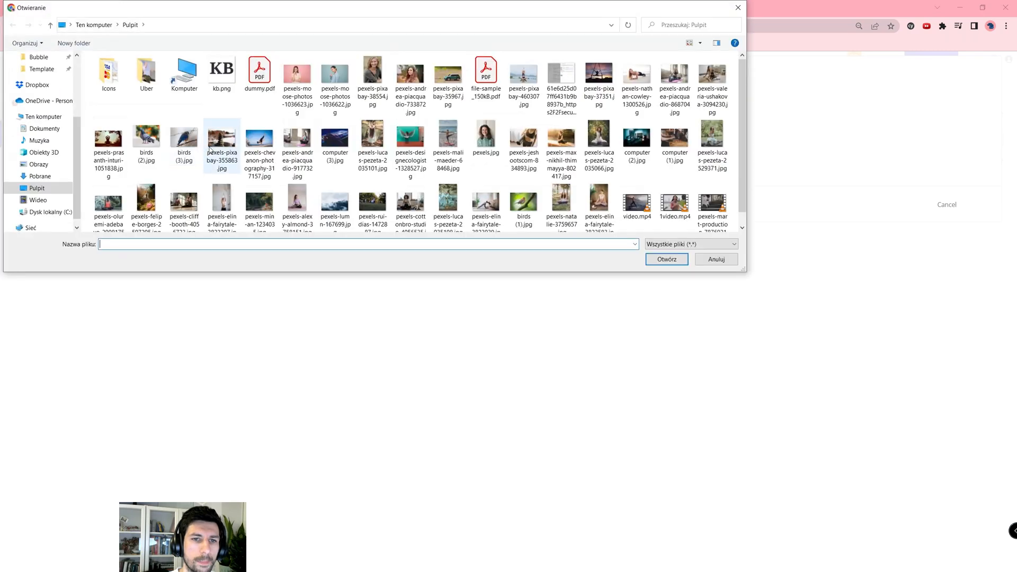
double_click(408, 84)
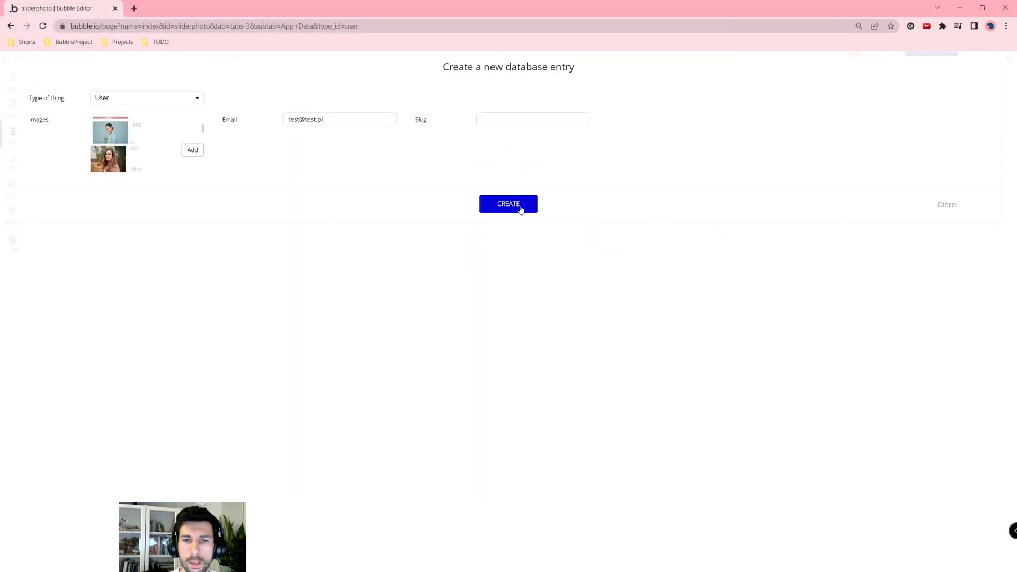
click(519, 208)
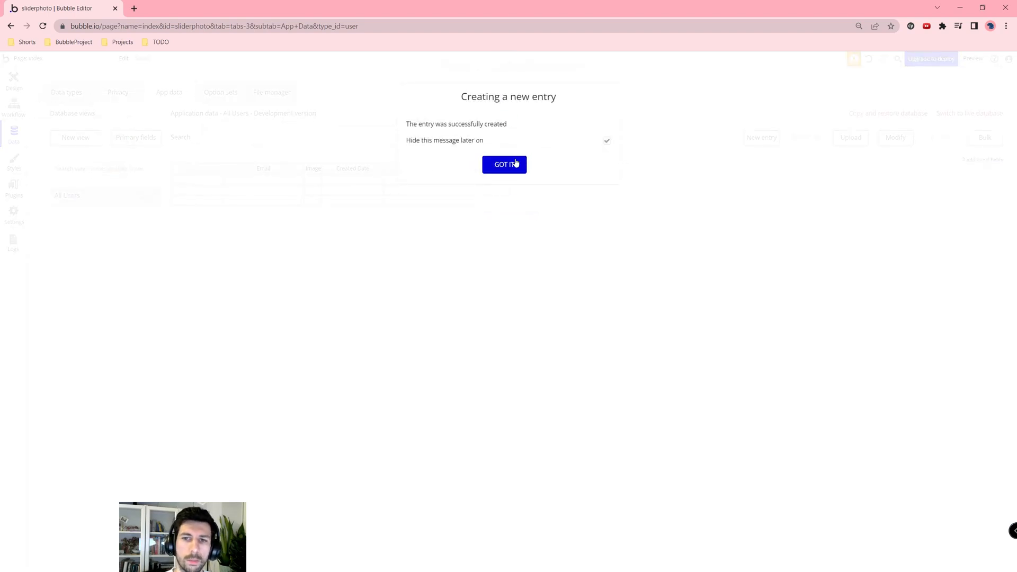
click(516, 163)
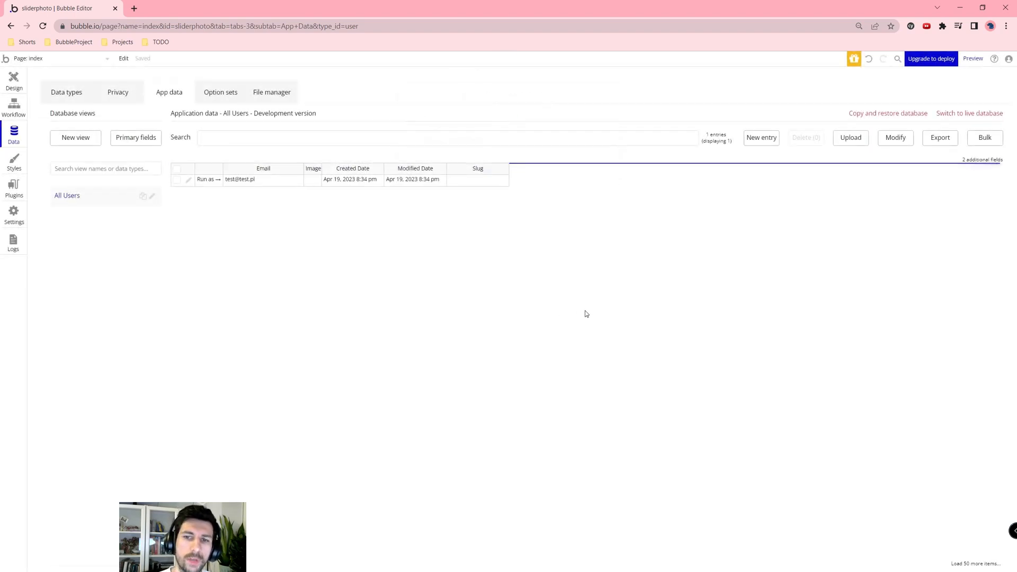
Run the app as the newly created user and return to the editor's design view
click(199, 180)
click(94, 5)
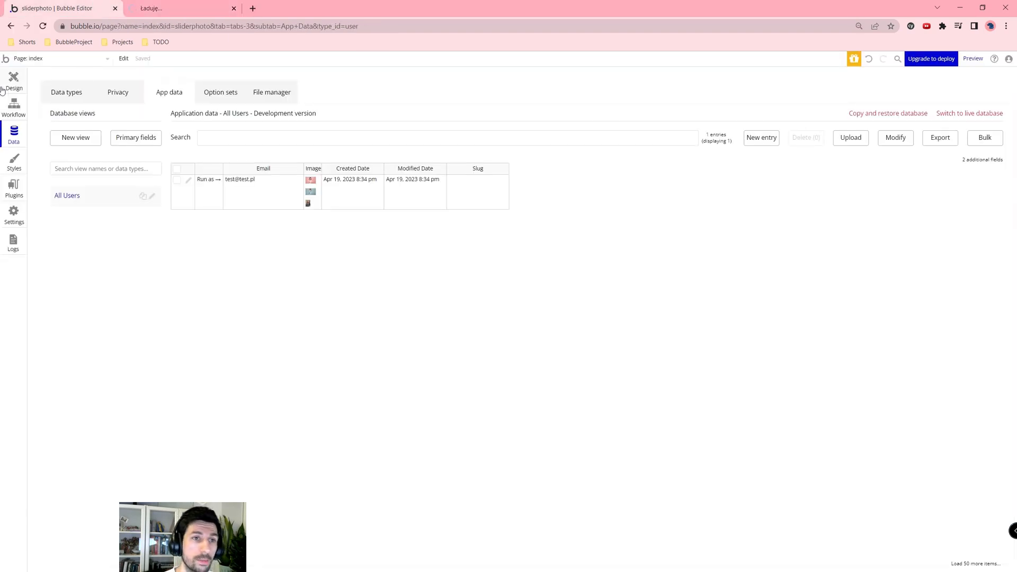
click(3, 89)
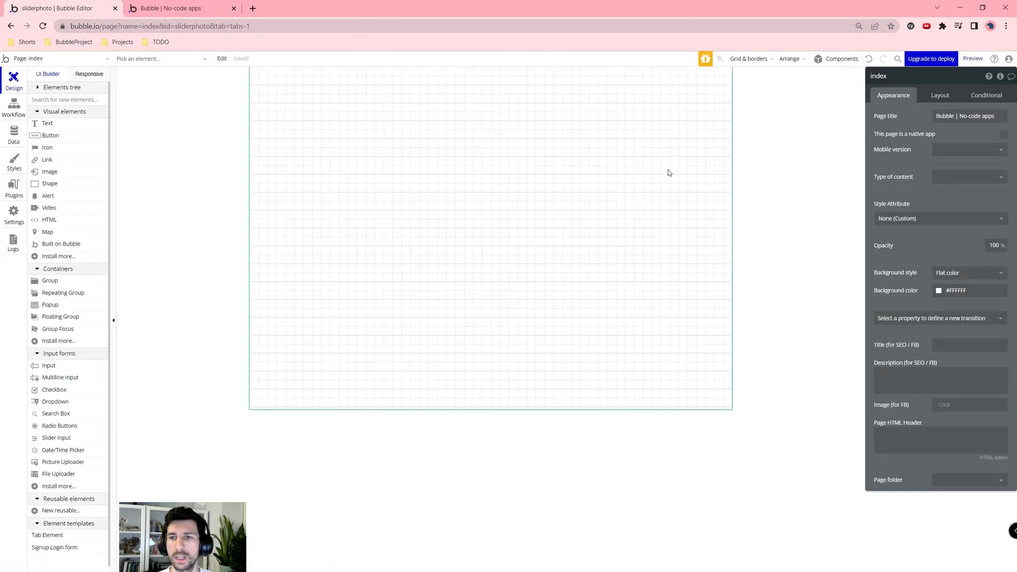
Set the index page's container layout to Column
click(940, 95)
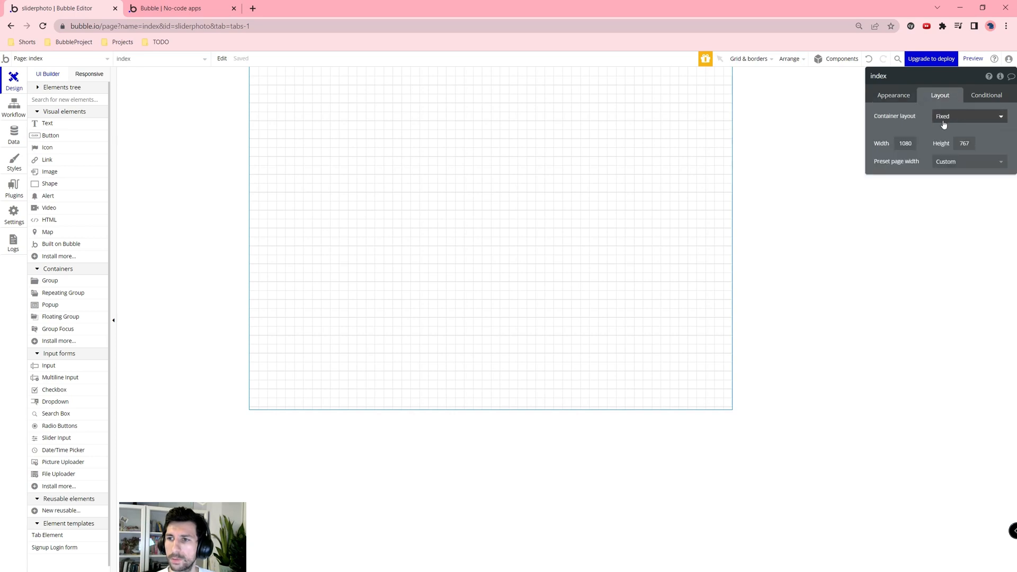
click(944, 118)
click(959, 177)
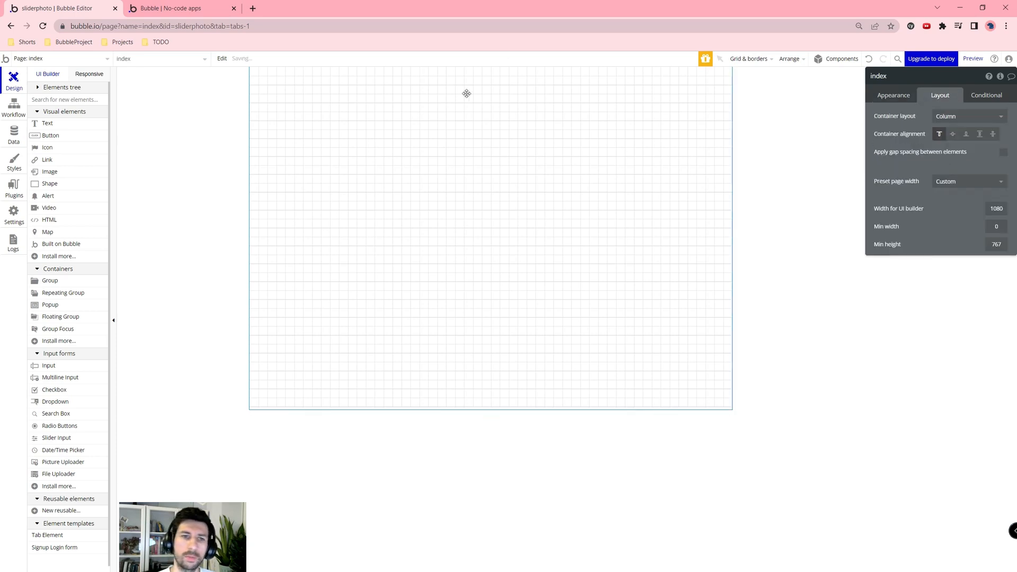
Search the plugin library for "wonderfu" and install the free Wonderful Image Slider plugin
click(21, 191)
click(557, 83)
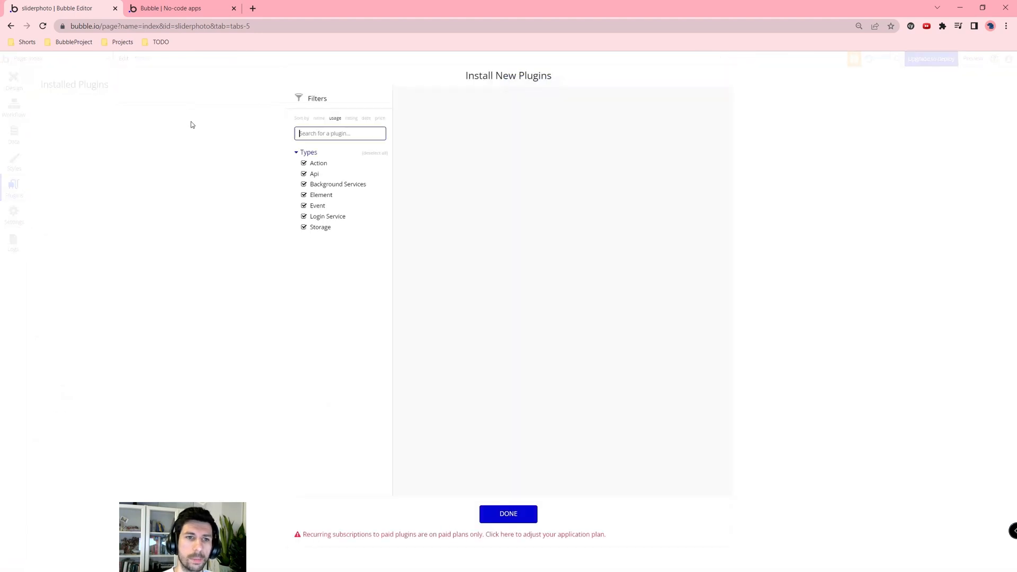
text(wonderfu)
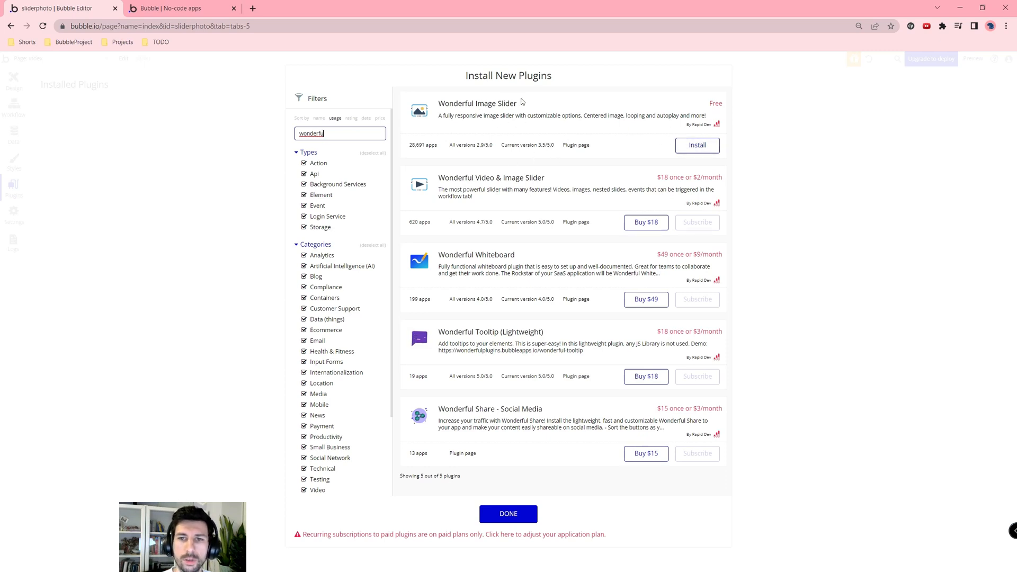
click(698, 145)
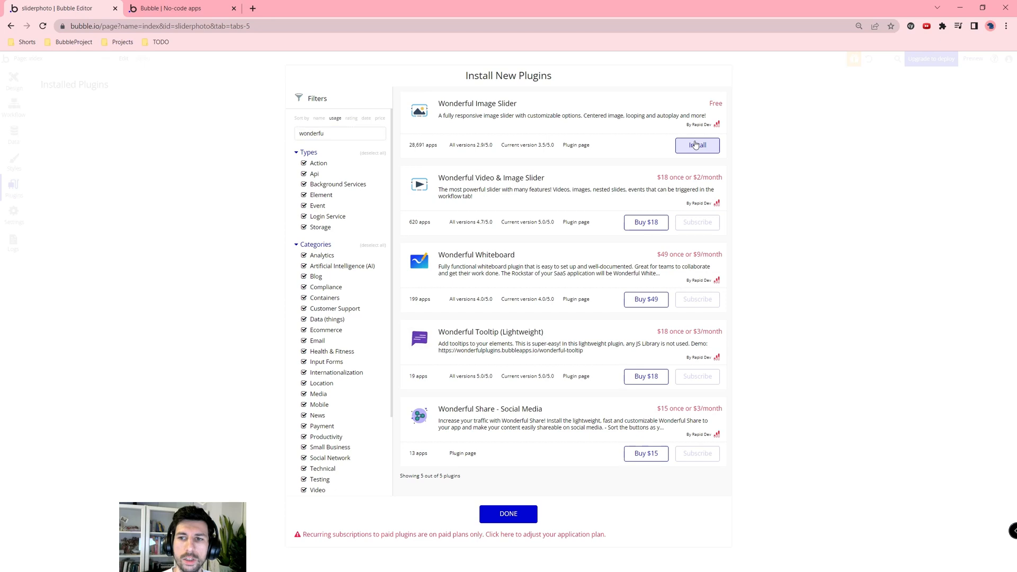
click(500, 514)
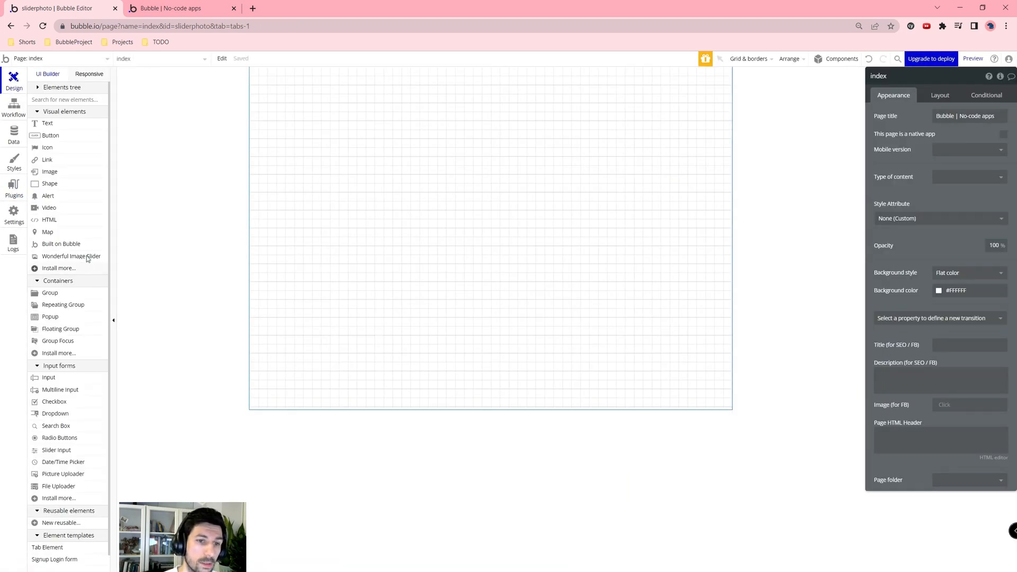
Place a Wonderful Image Slider on the index page, centre it horizontally and set its width and height to 500
click(88, 256)
drag(336, 88, 472, 178)
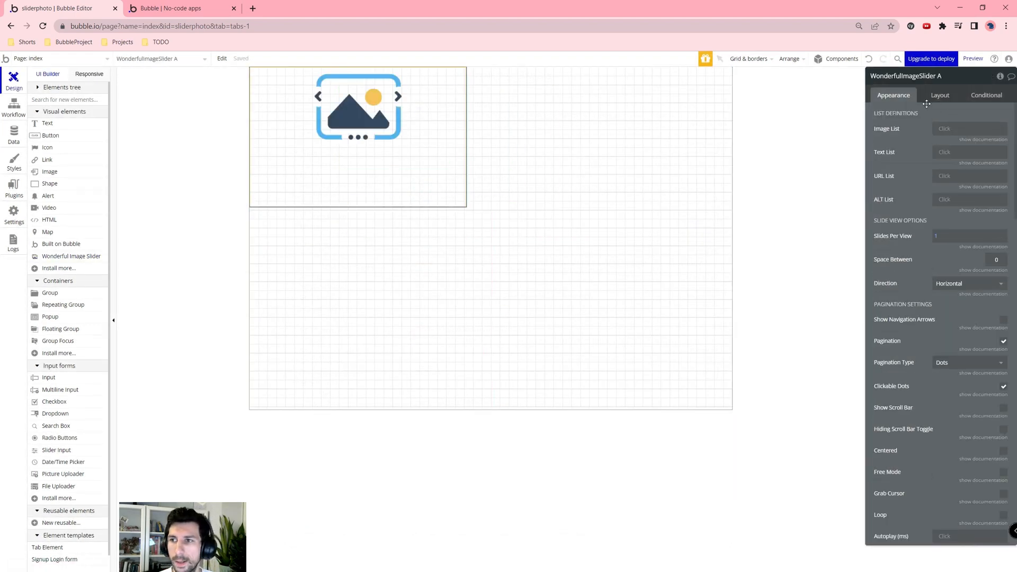
click(940, 97)
click(988, 214)
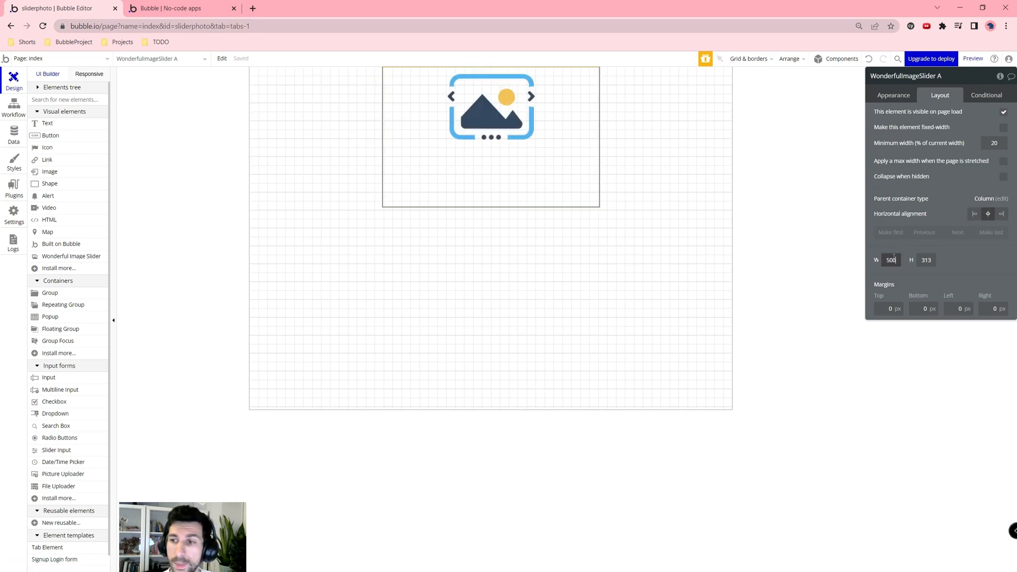
key(Tab)
text(500)
key(Tab)
Set the slider's Image List to Current User's Images
click(897, 98)
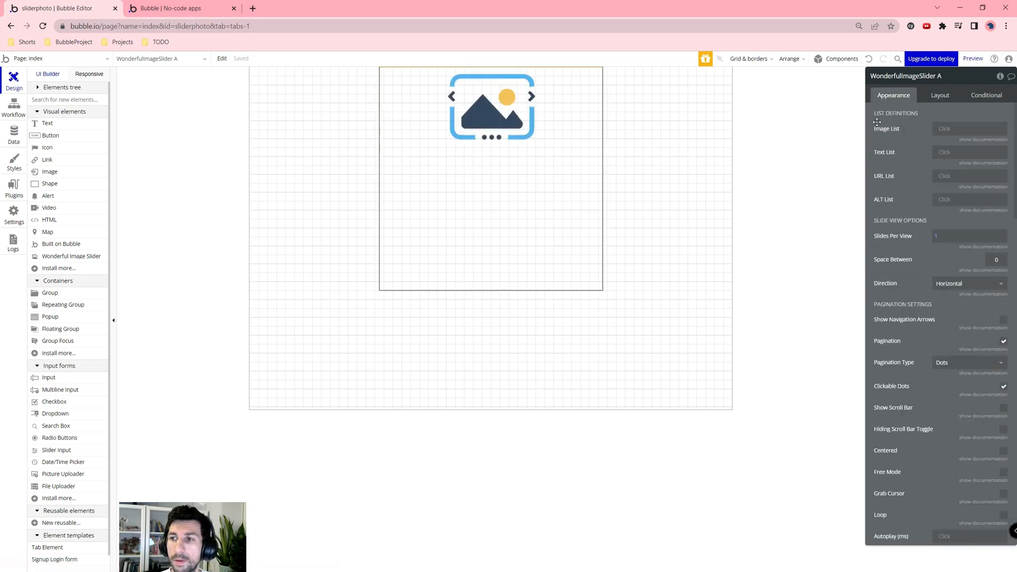
click(948, 129)
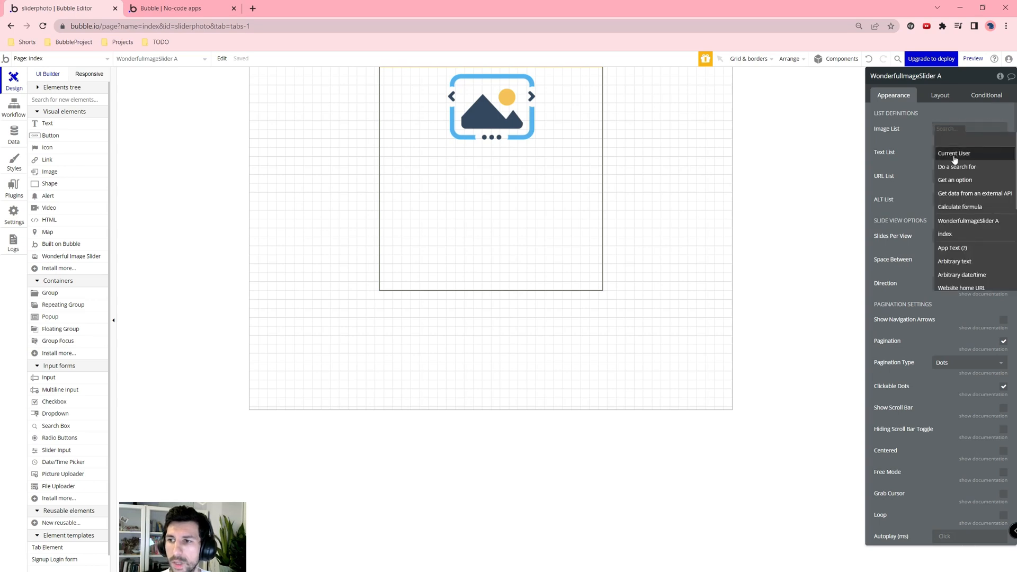
click(954, 158)
click(955, 144)
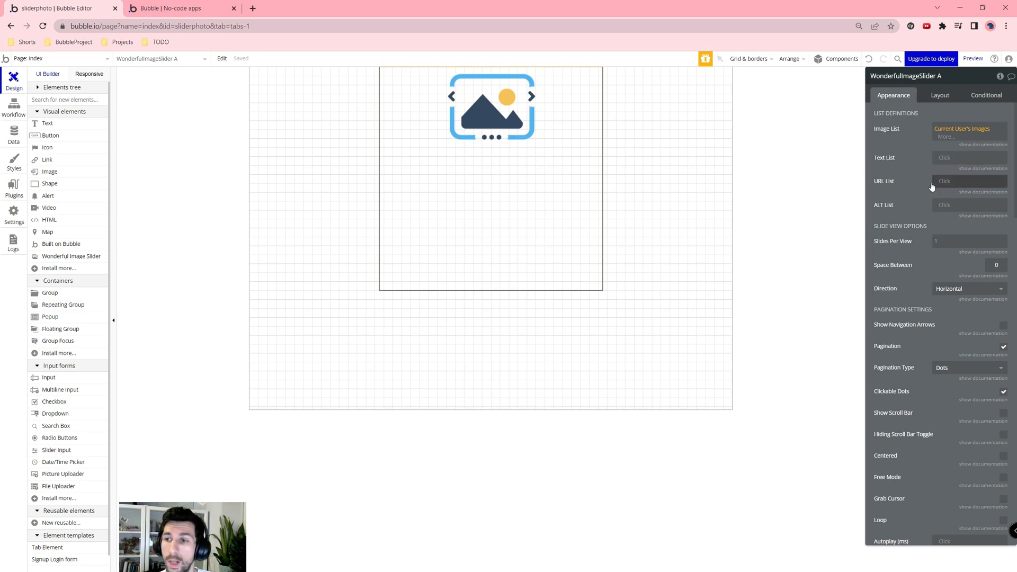
click(891, 204)
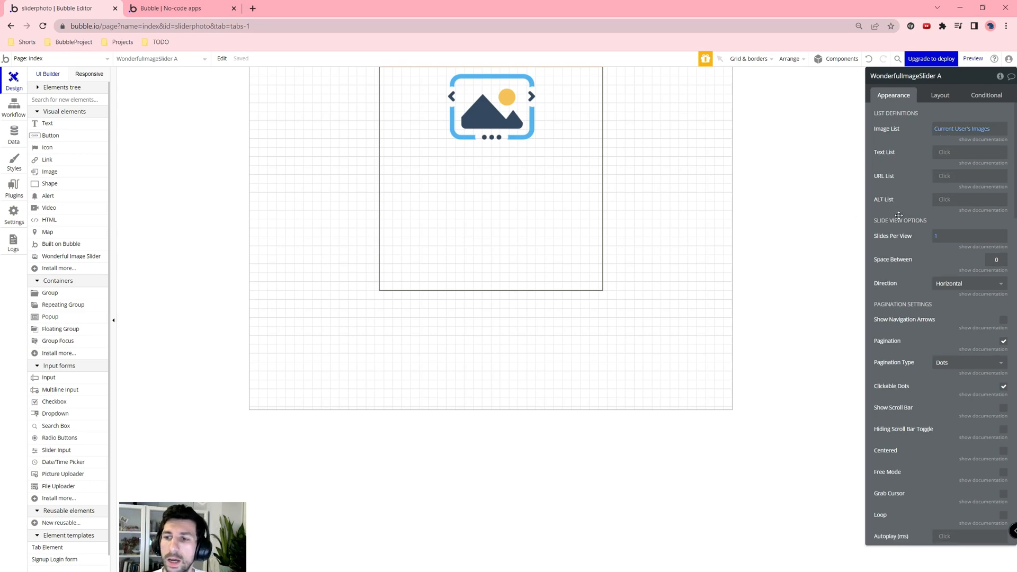
Enable navigation arrows on the slider and set its Pagination Type to Progressbar
scroll(909, 233, down, 1)
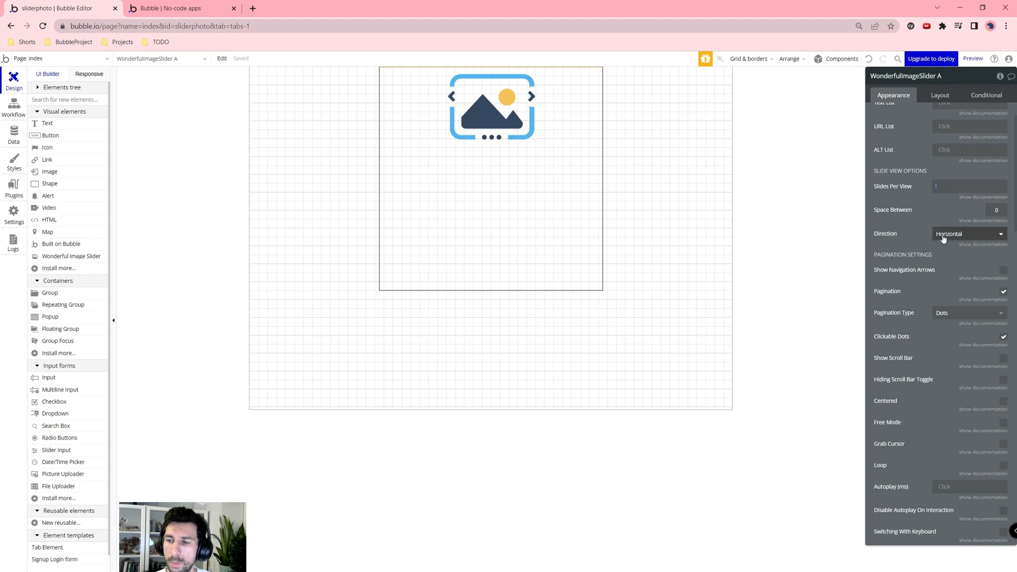
scroll(948, 272, down, 2)
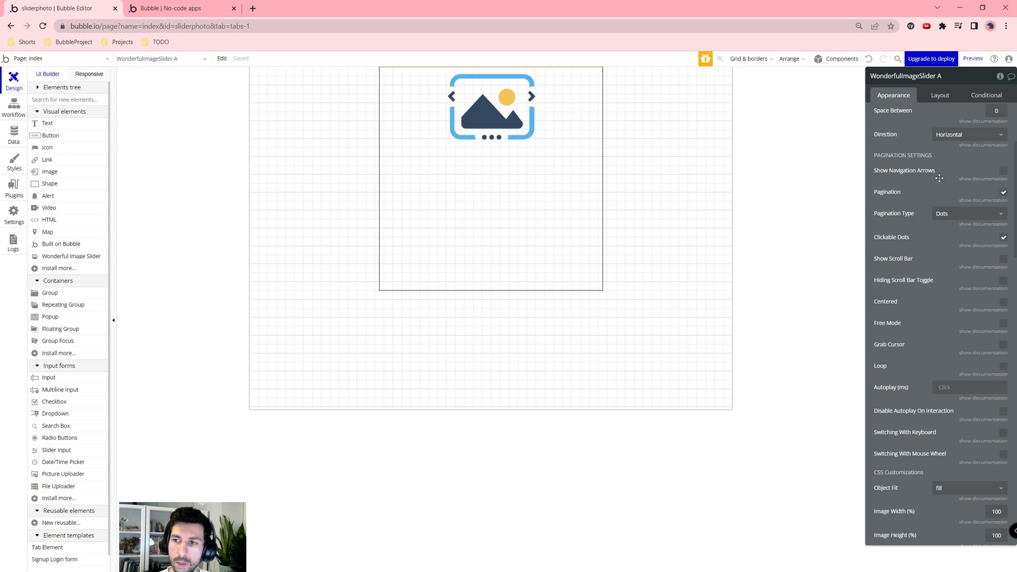
click(1003, 172)
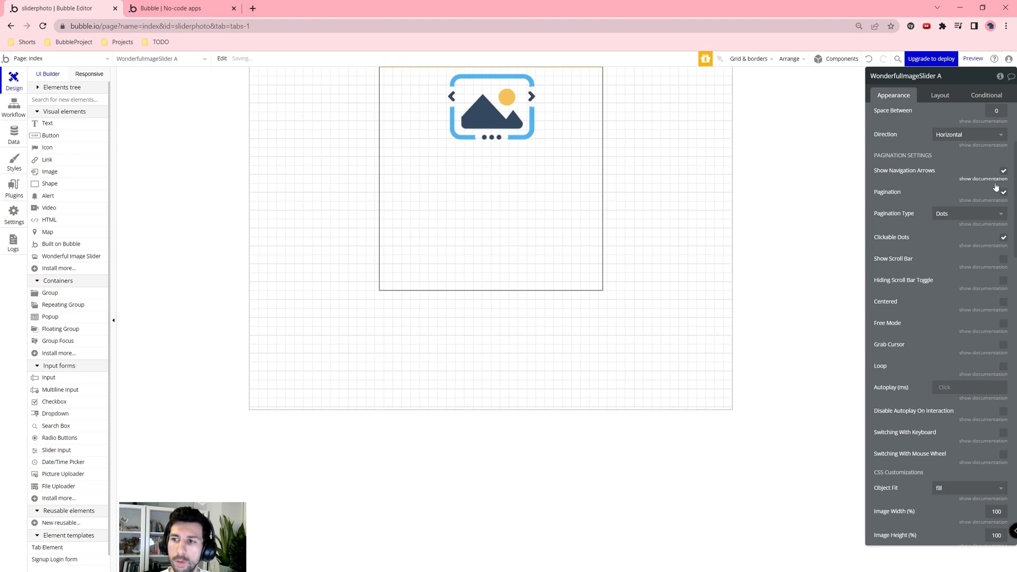
click(943, 214)
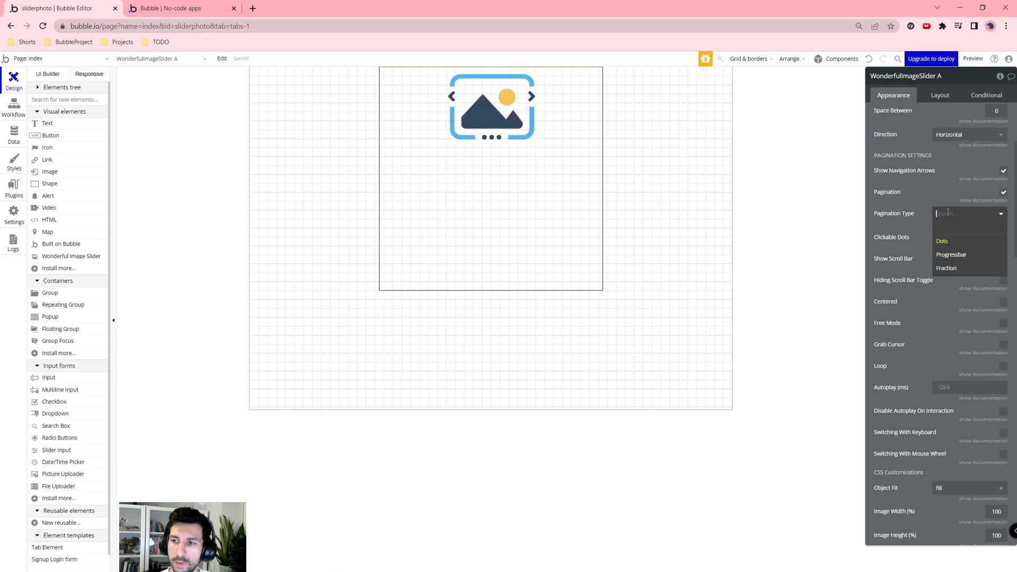
click(957, 256)
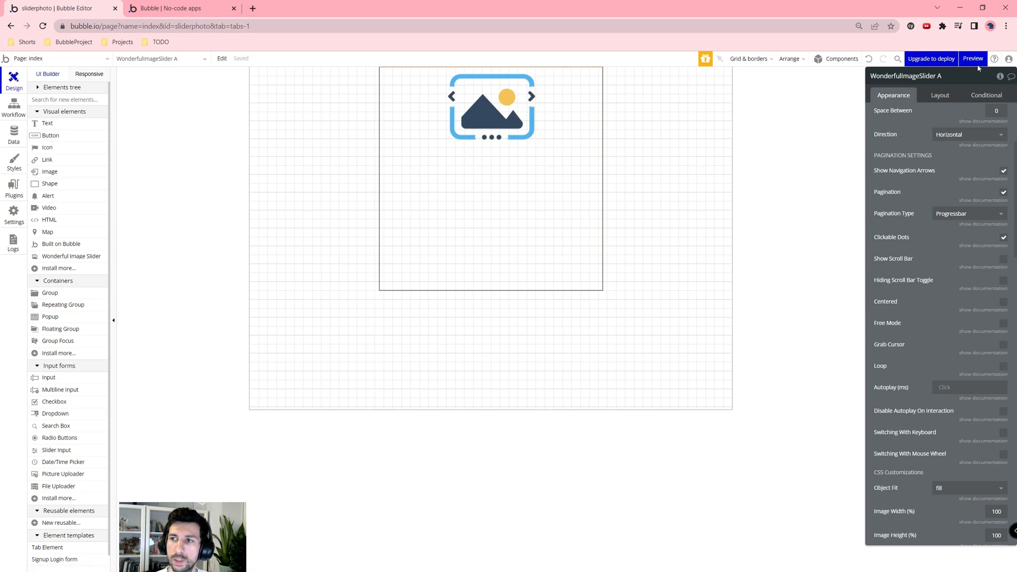
Reload the app preview and advance through the slider's images to the last one
click(180, 6)
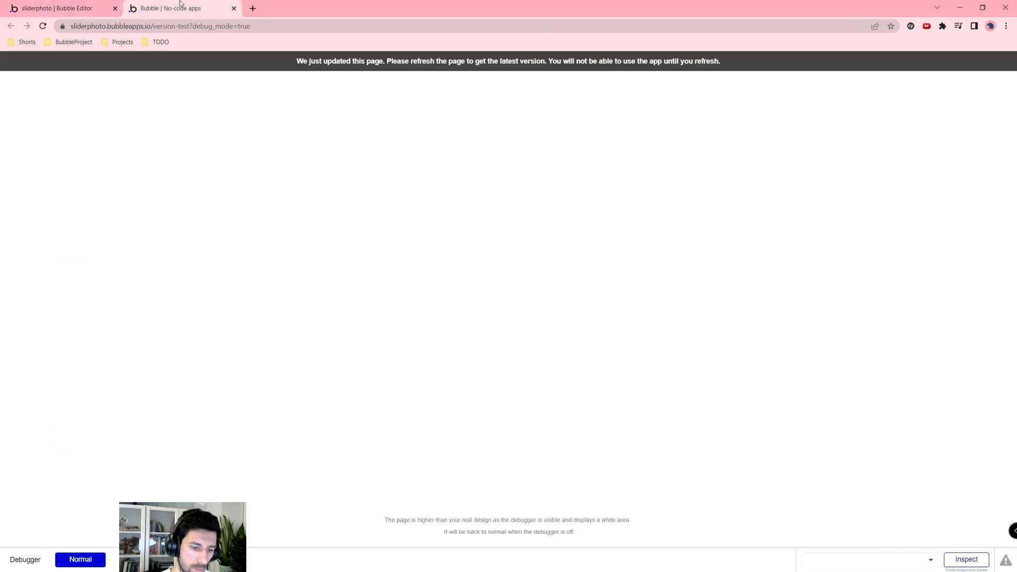
key(F5)
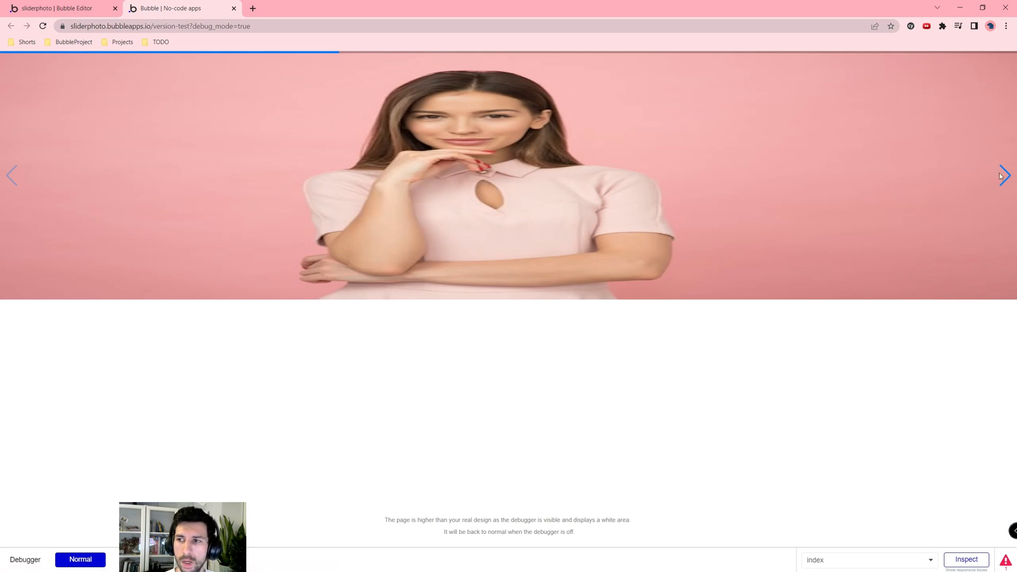
click(1004, 177)
click(1004, 178)
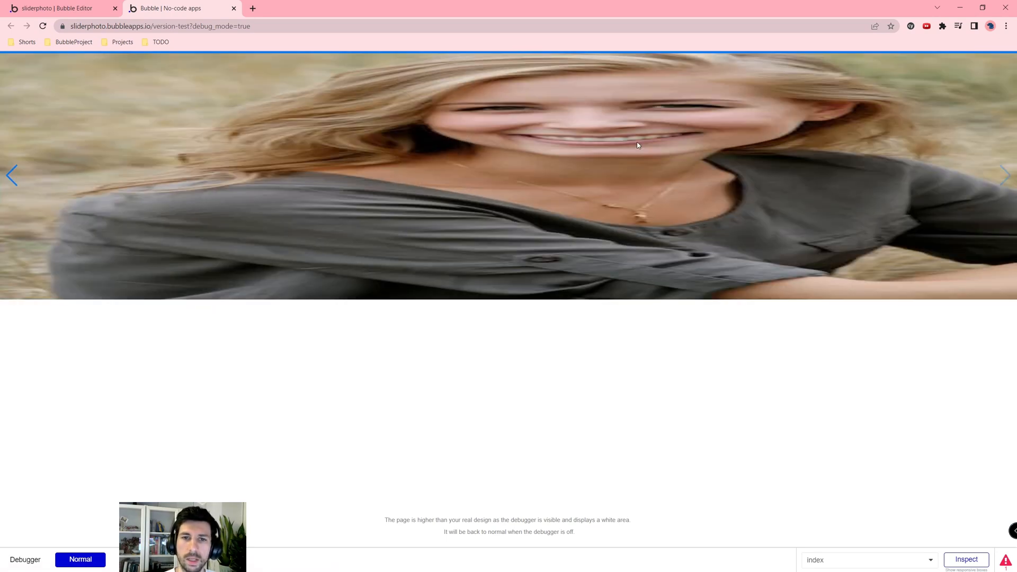
Make the image slider fixed-width in the Bubble editor
click(57, 8)
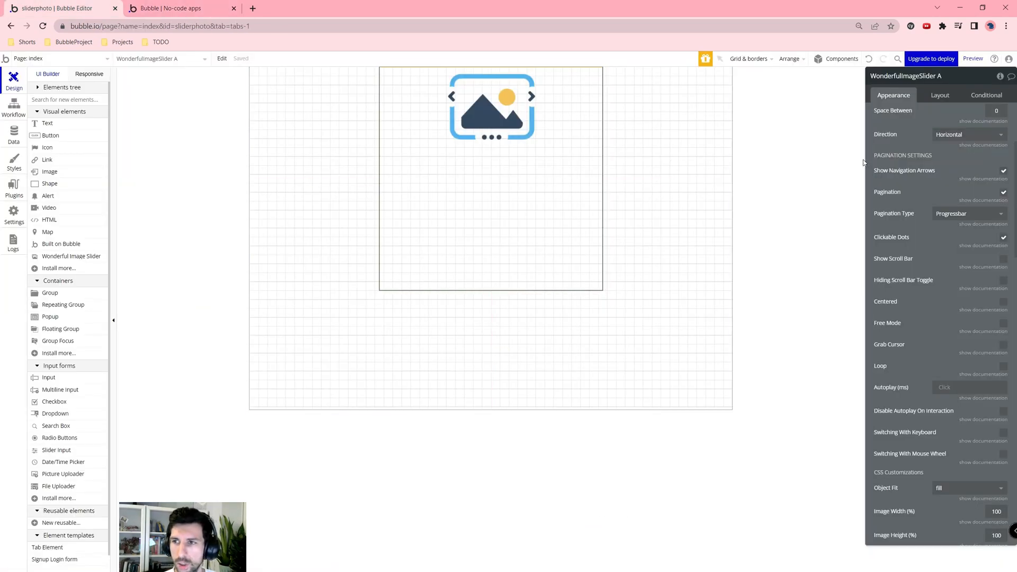
click(954, 97)
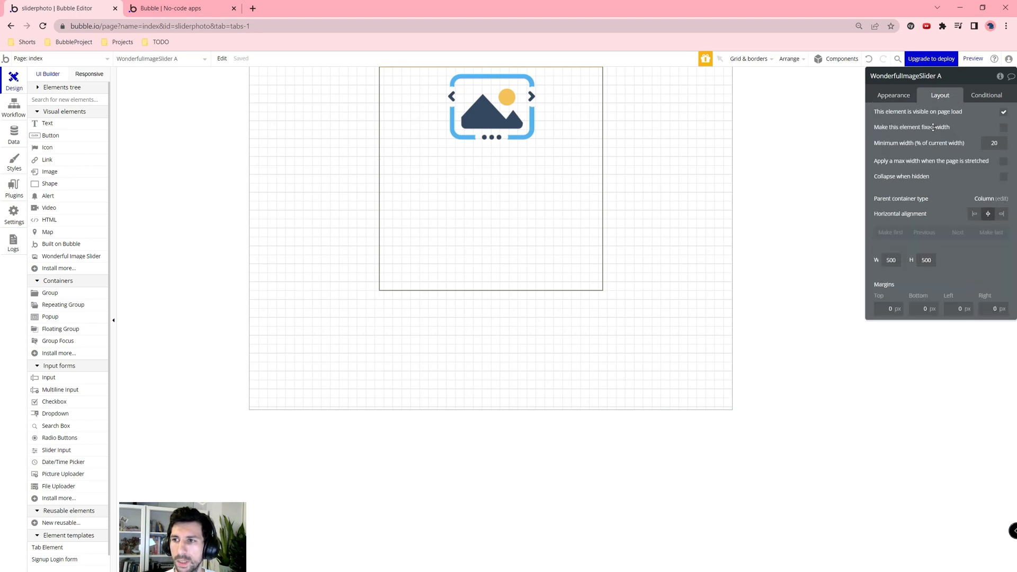
click(1004, 128)
Reload the app preview and move through the slider's images forward to the last one and back to the first
click(205, 6)
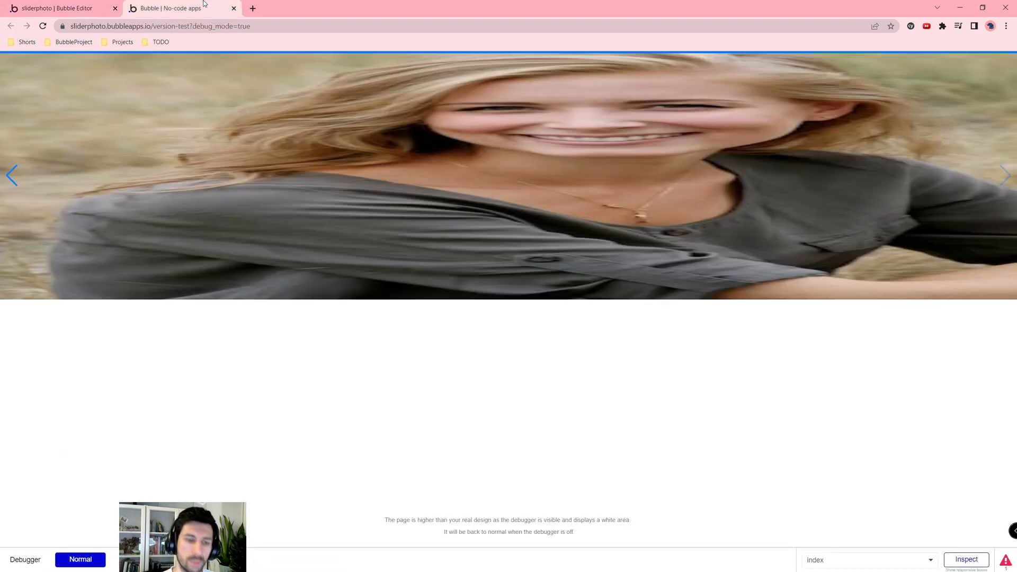
key(F5)
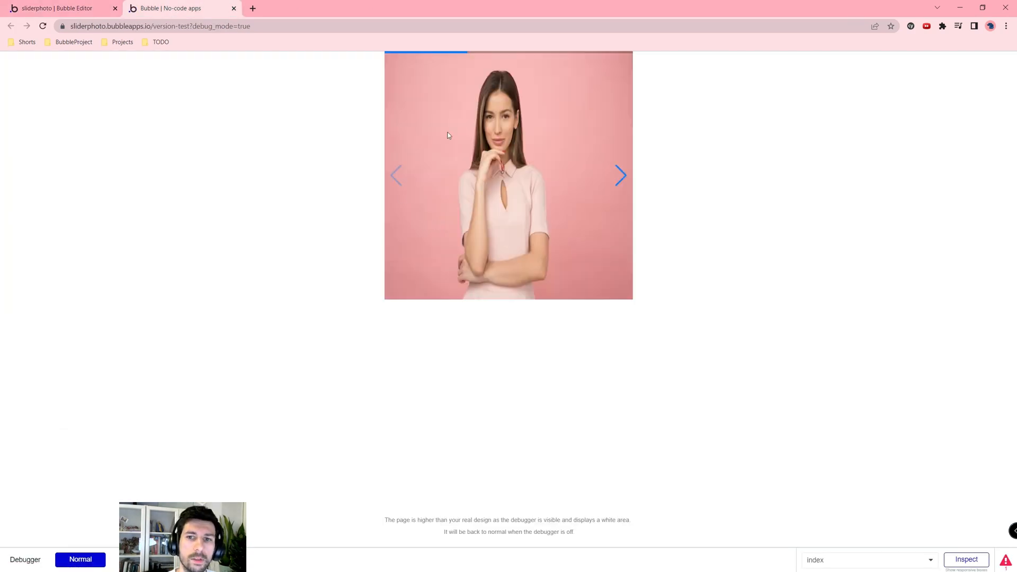
click(619, 182)
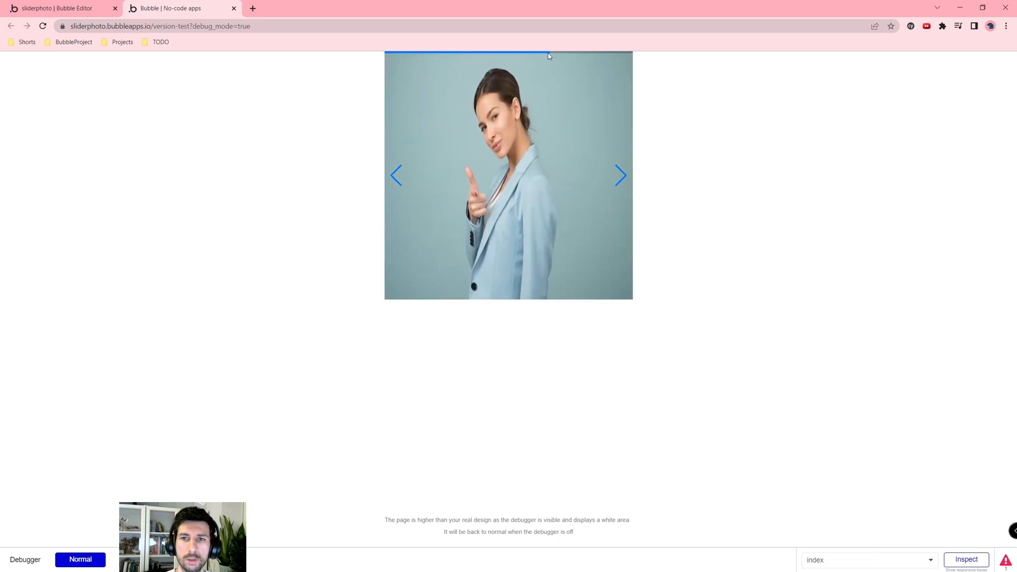
click(618, 165)
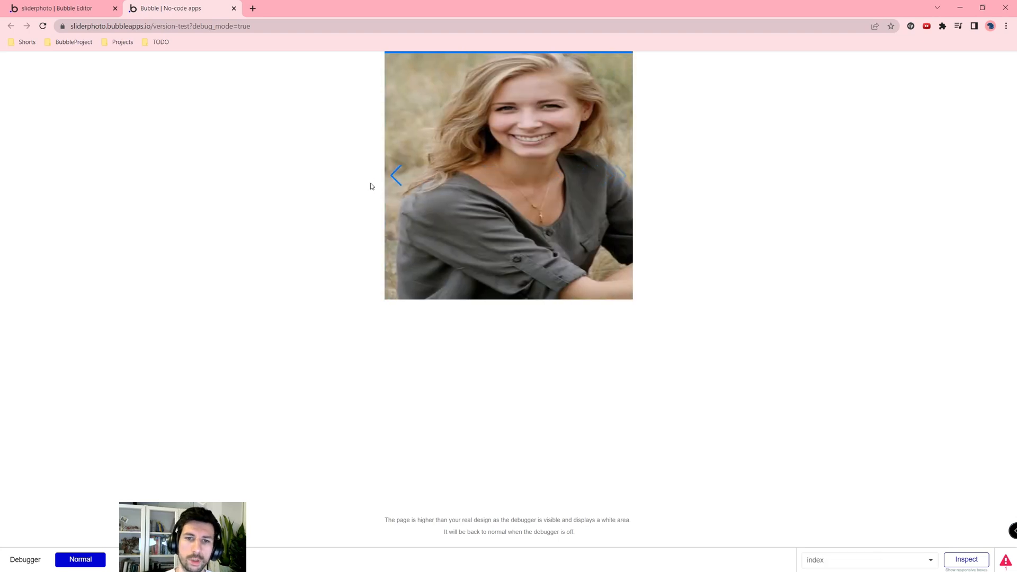
click(396, 179)
click(396, 179)
Enable Loop for the image slider in the Bubble editor
click(86, 6)
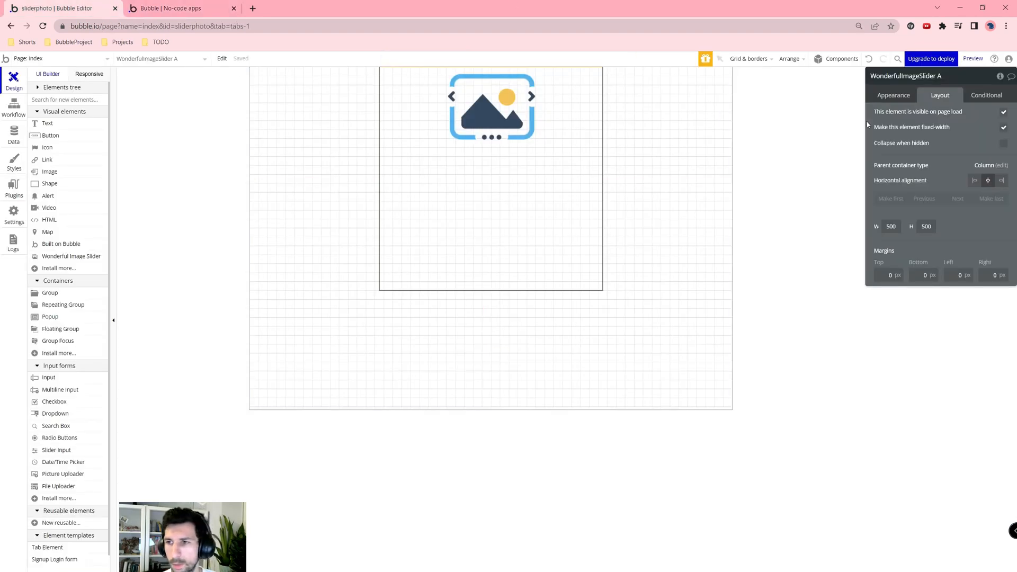
click(896, 97)
scroll(952, 275, down, 3)
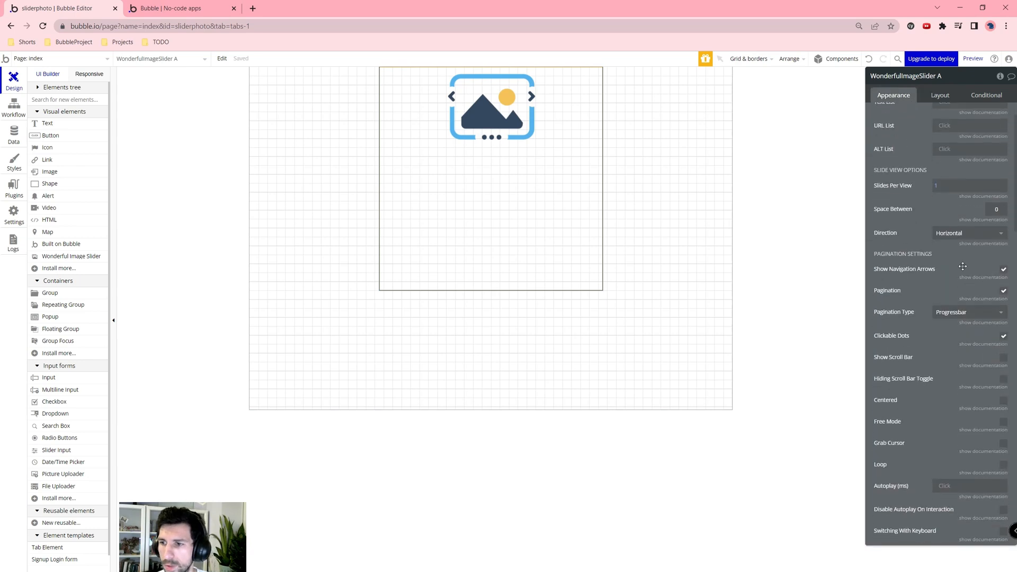
scroll(979, 252, down, 1)
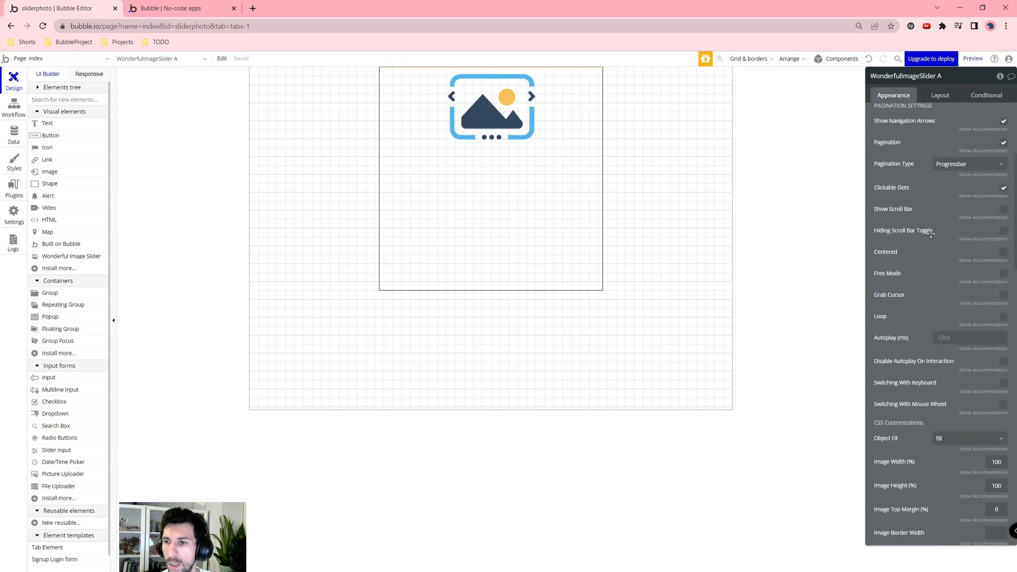
scroll(931, 233, down, 1)
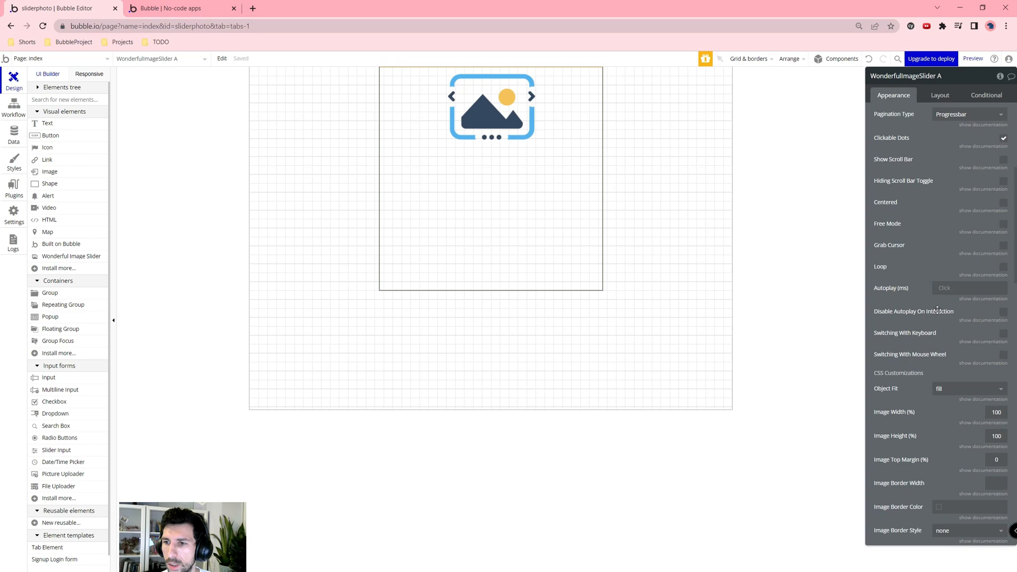
click(1004, 266)
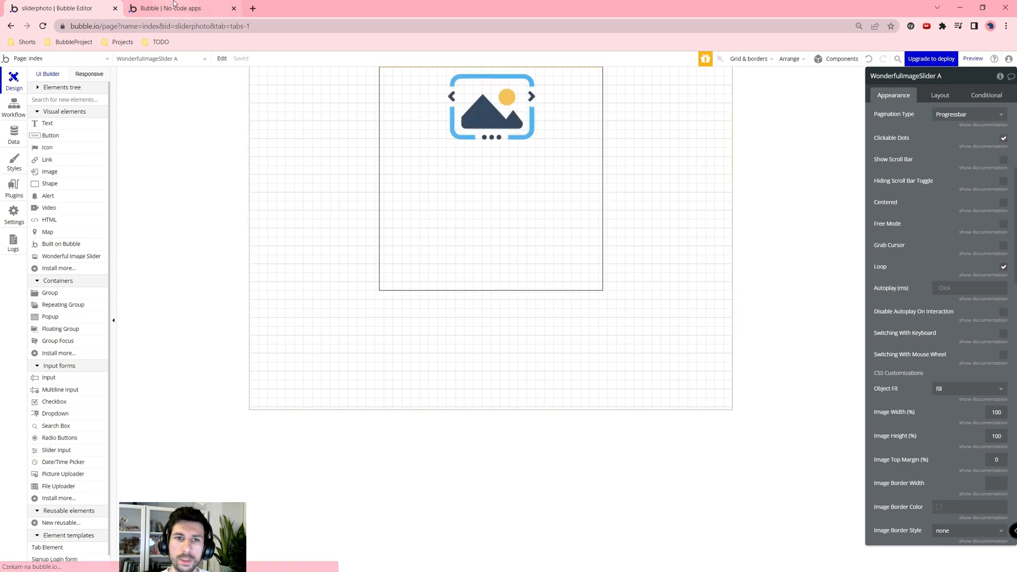
Reload the app preview and advance the slider past its last image to test looping
click(176, 8)
key(F5)
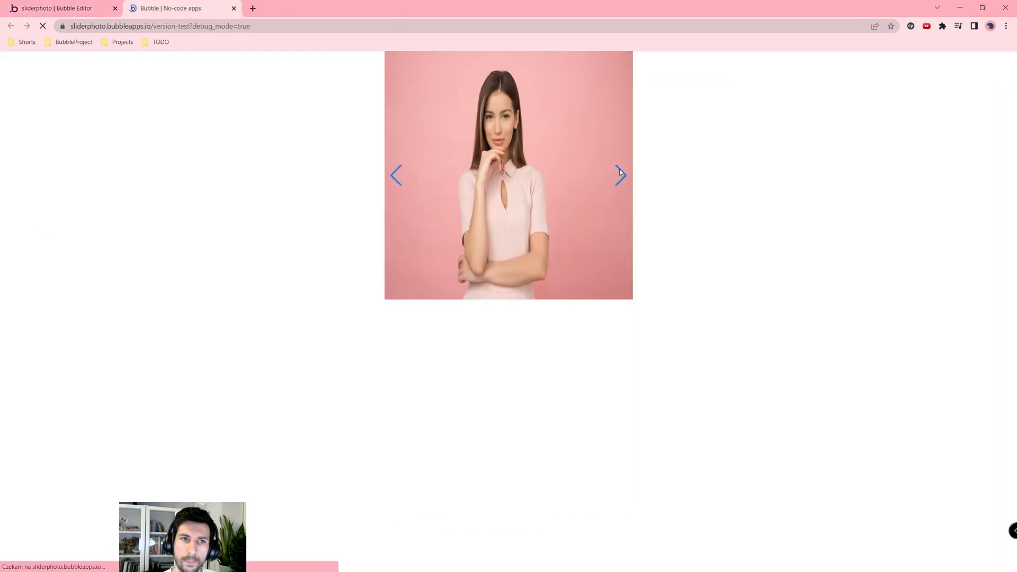
click(621, 176)
click(621, 176)
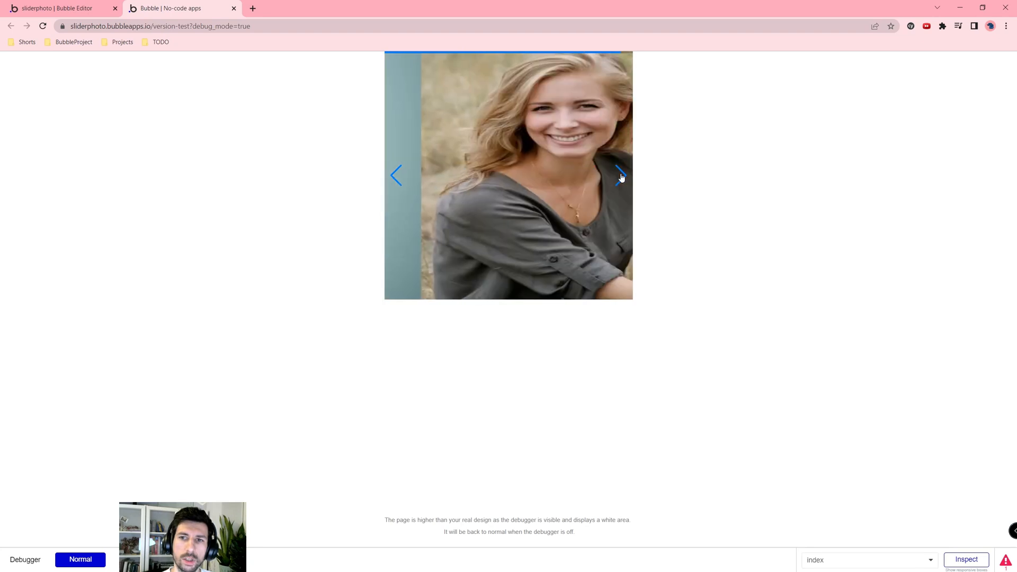
click(621, 175)
Set the slider's Autoplay to 1000 ms in the Bubble editor and check the automatic sliding in the app preview
click(90, 5)
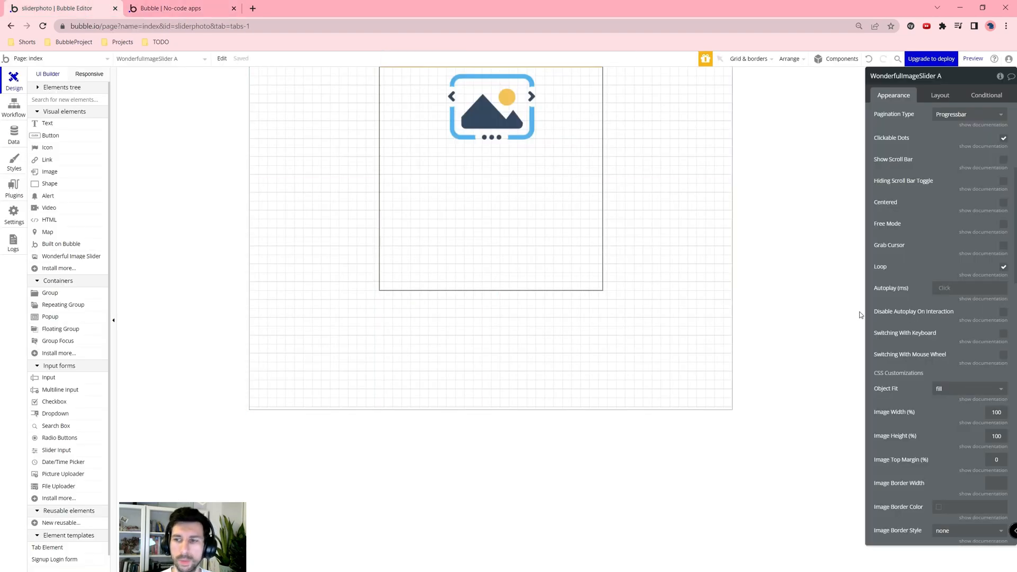
scroll(936, 353, down, 1)
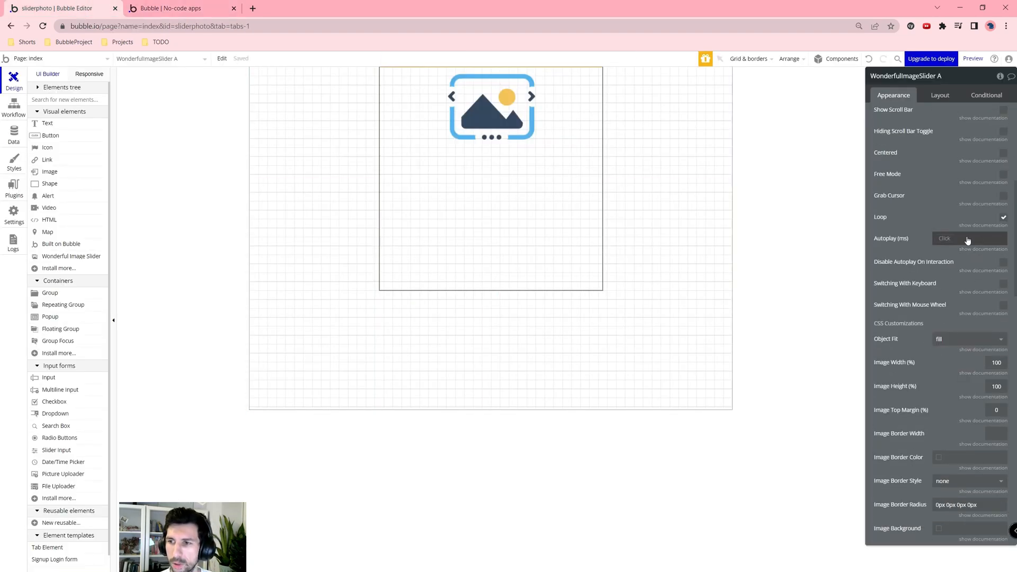
click(948, 245)
click(917, 229)
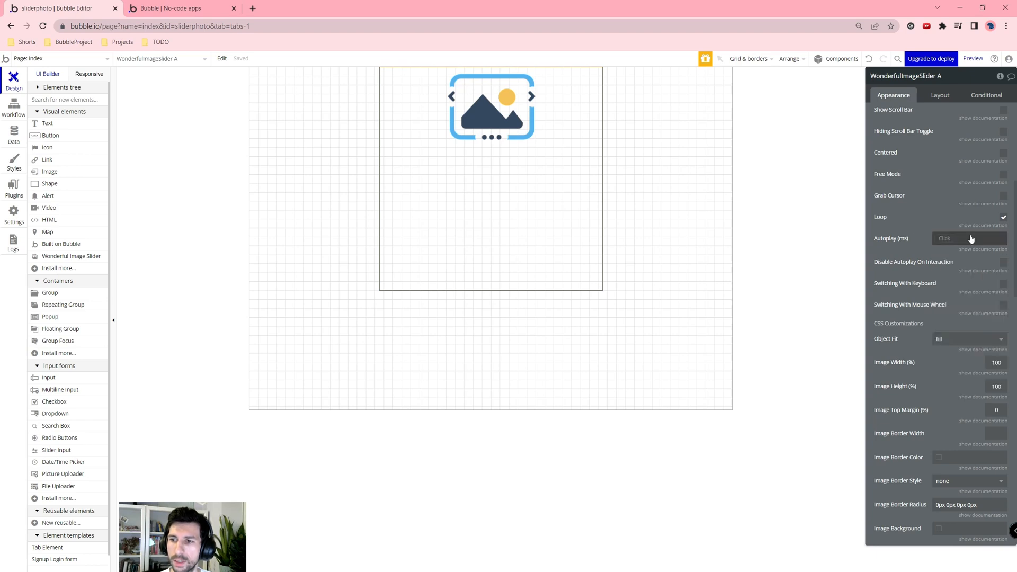
click(972, 242)
click(960, 241)
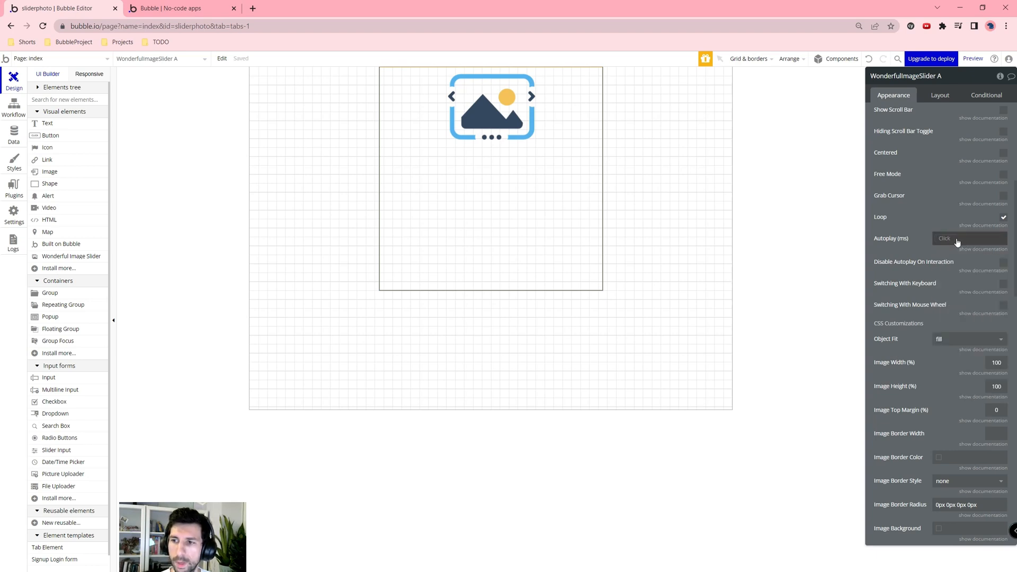
click(947, 243)
text(1)
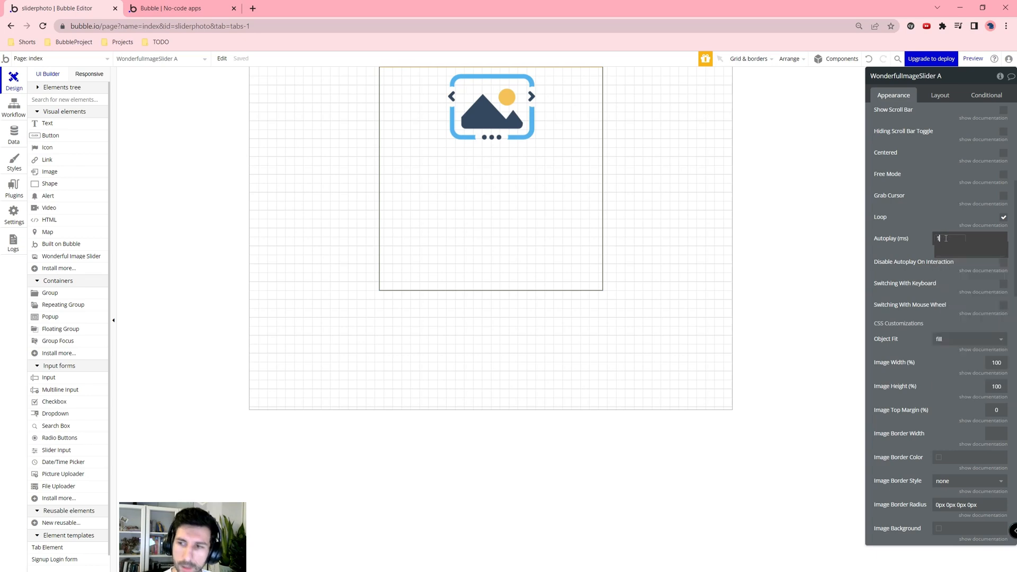
text(000)
key(Tab)
click(931, 206)
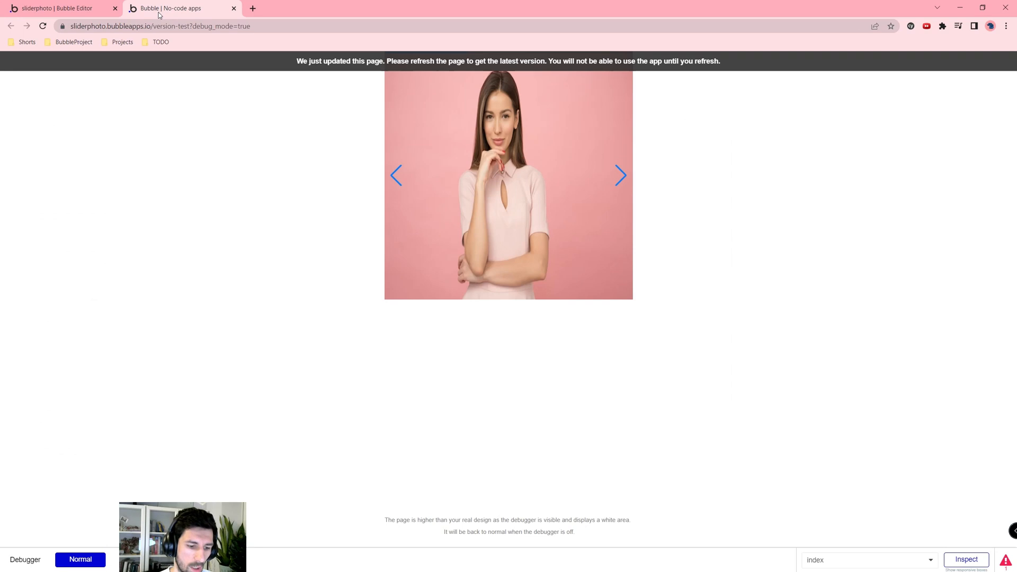
click(162, 10)
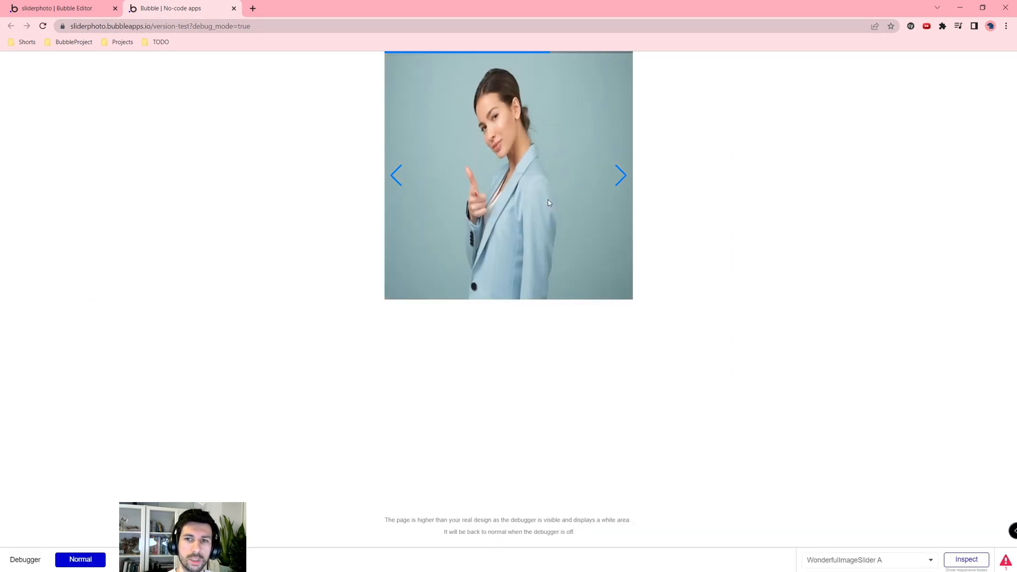
Set the slider's Image Border Radius to 10px 10px 10px 10px in the Bubble editor, leaving Object Fit at fill
click(84, 8)
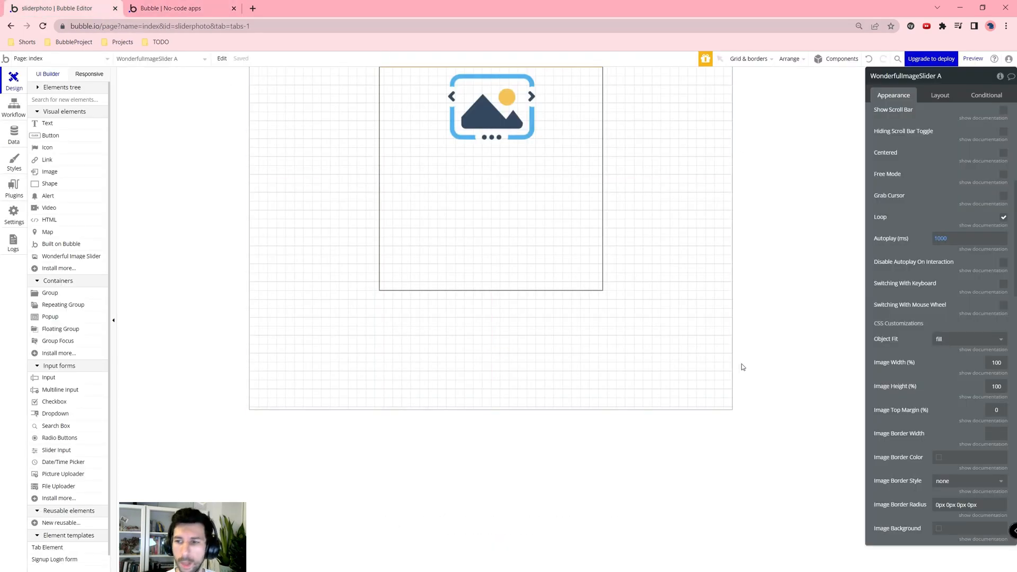
scroll(940, 282, down, 3)
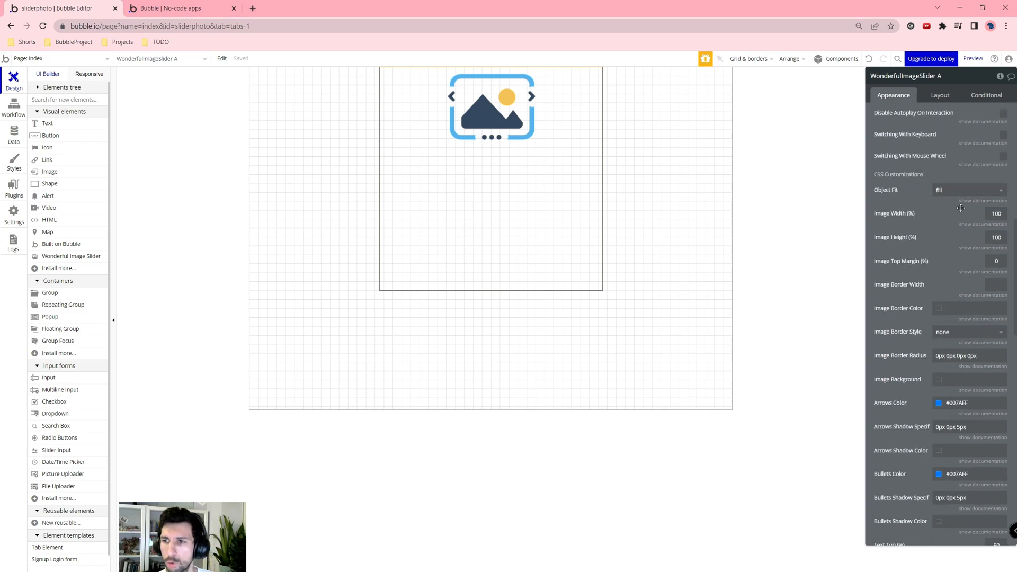
click(954, 192)
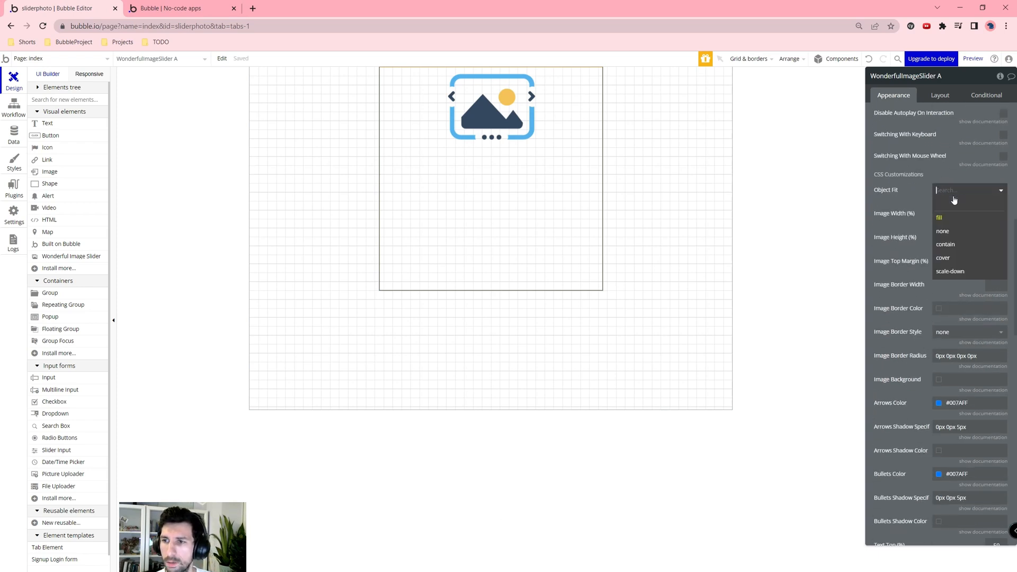
click(909, 191)
scroll(940, 343, down, 2)
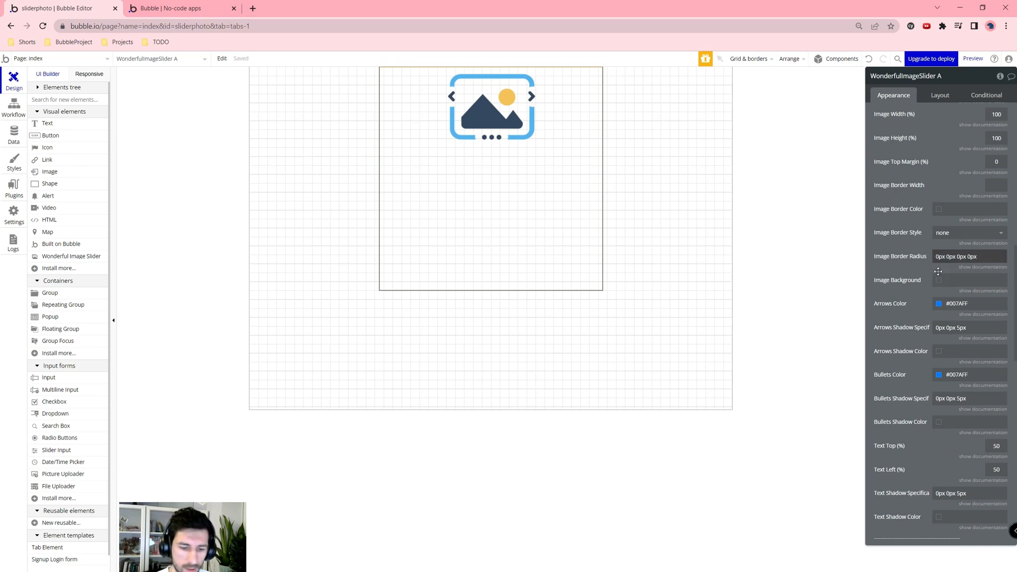
text(10px 1)
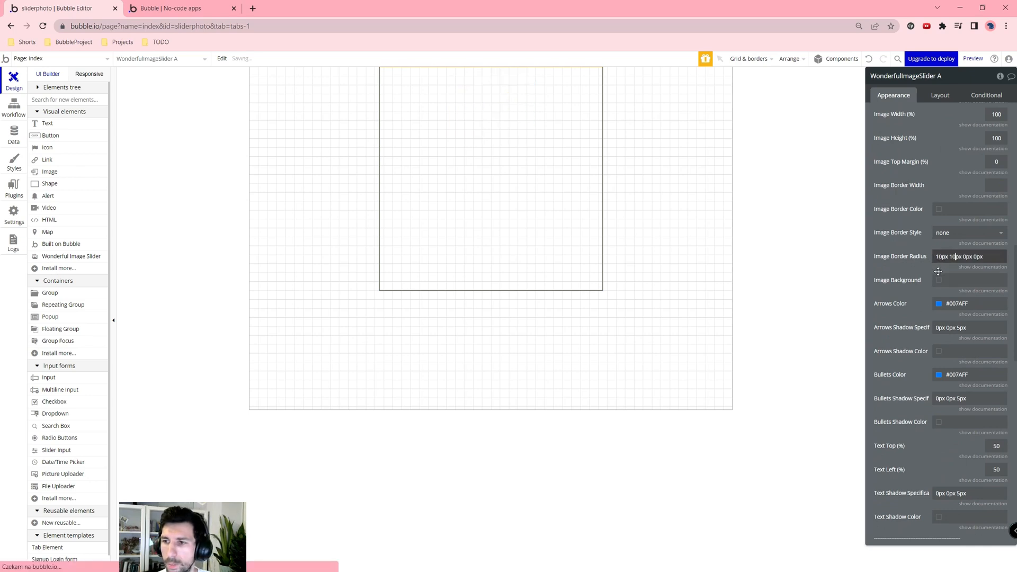
key(Right)
key(Right)
key(Right)
key(Right)
text(1)
key(Right)
key(Right)
key(Right)
key(Right)
text(1)
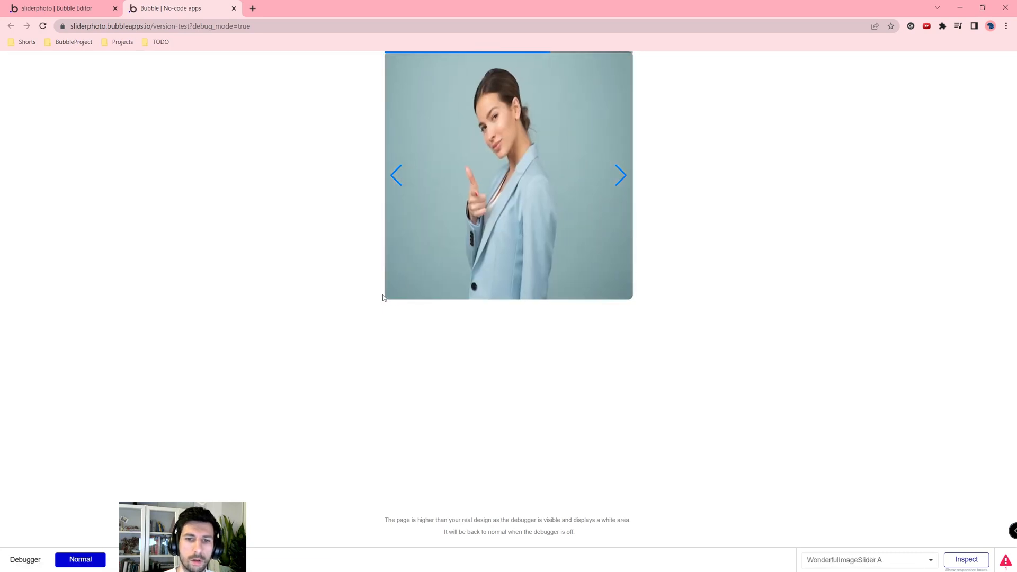
Switch briefly to the Bubble editor and return to the app preview to view the finished slider
click(86, 7)
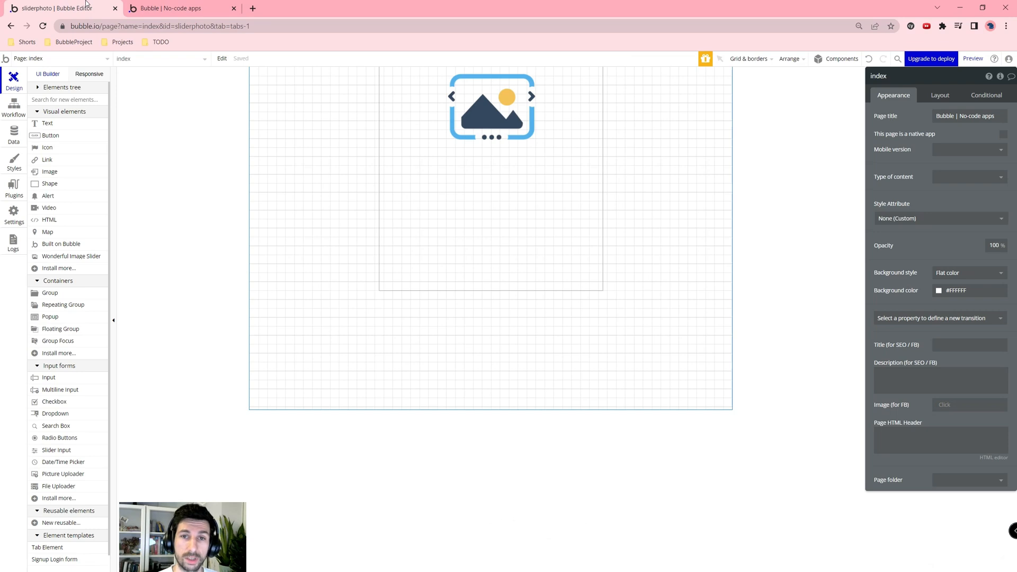
click(130, 3)
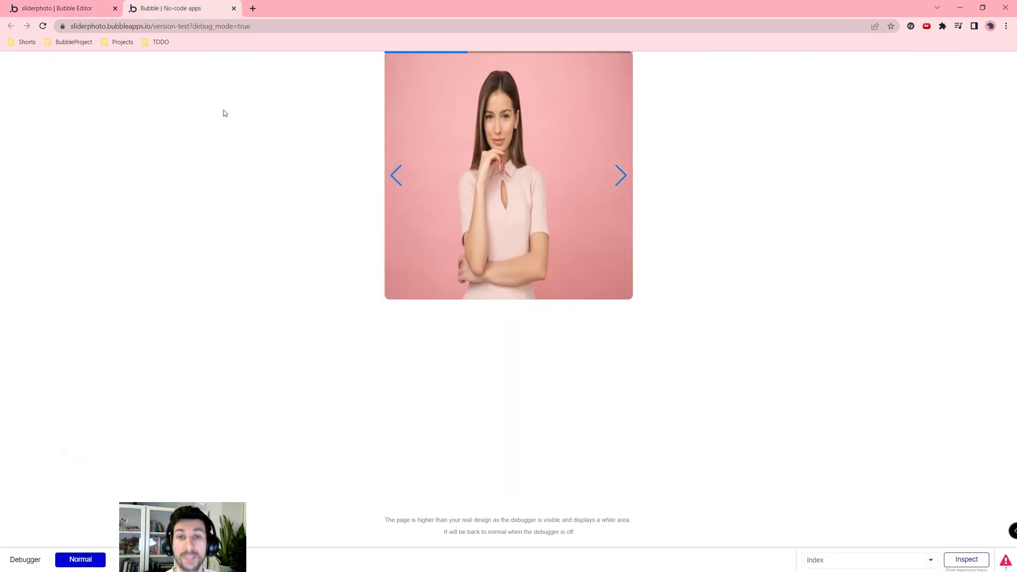